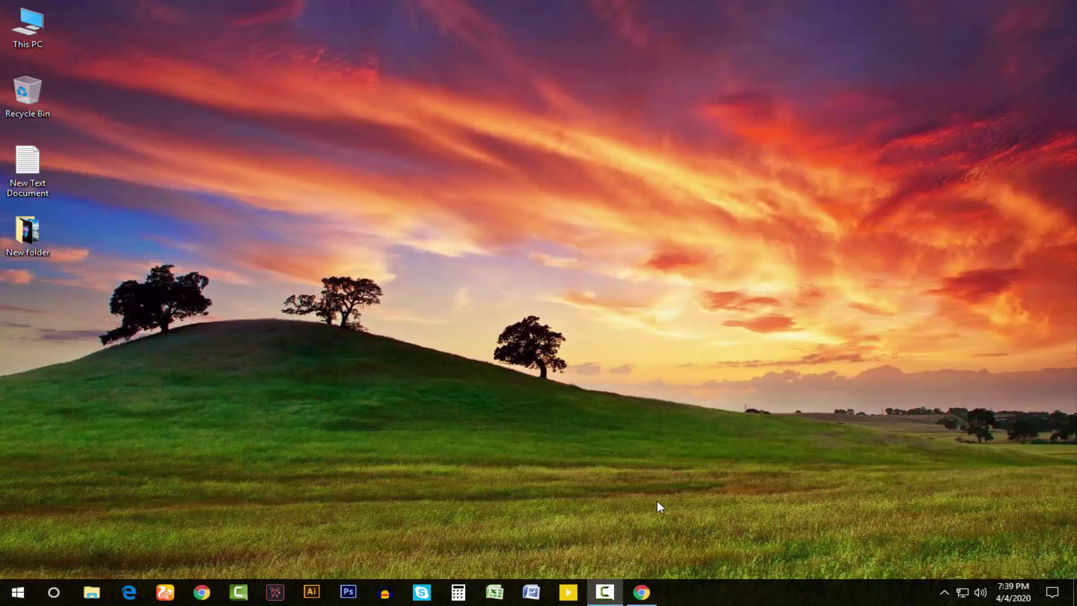
# Switch to Chrome, start downloading the free Icecream Video Editor installer from its website, and pause the transfer
pyautogui.click(642, 592)
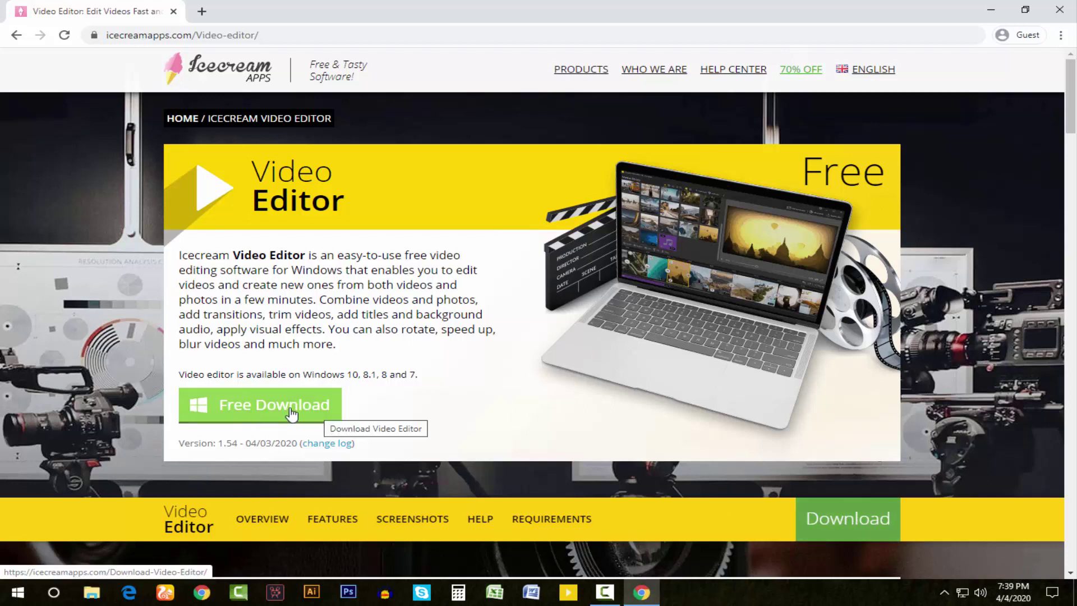
pyautogui.click(265, 413)
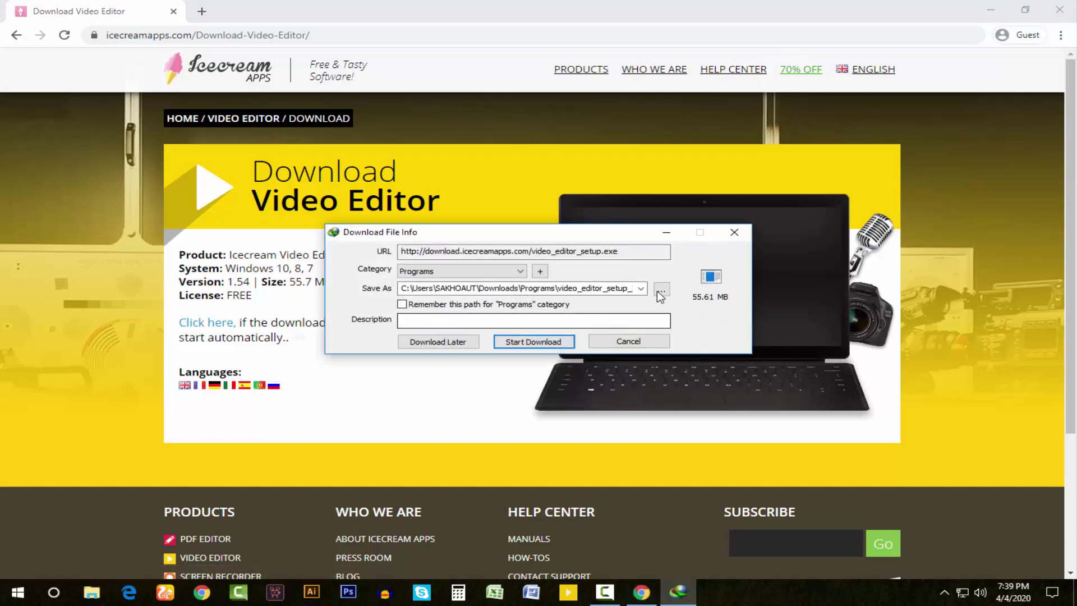
pyautogui.click(516, 342)
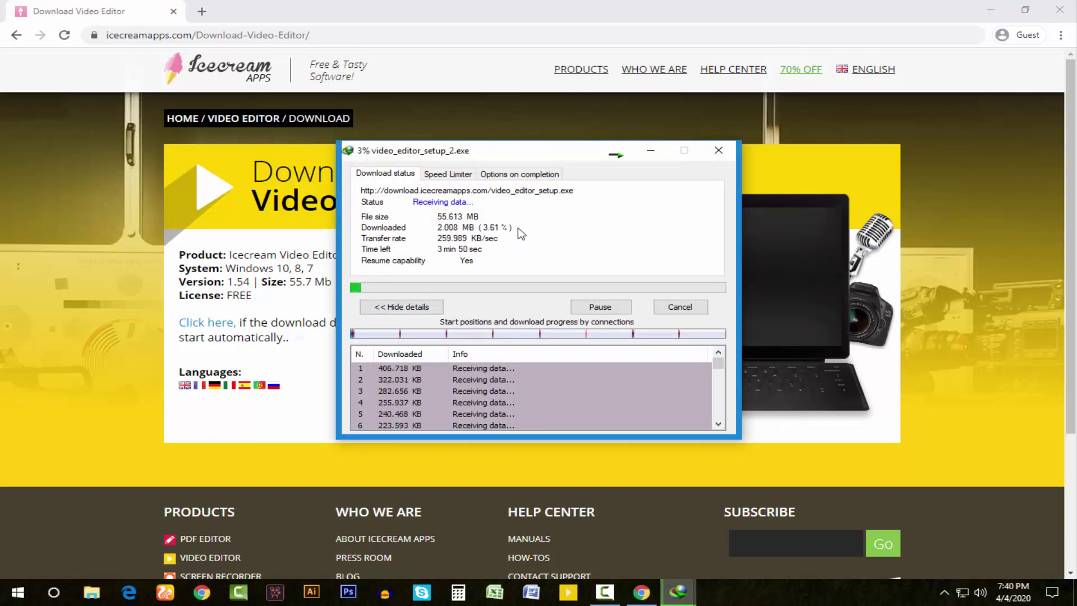
pyautogui.click(613, 308)
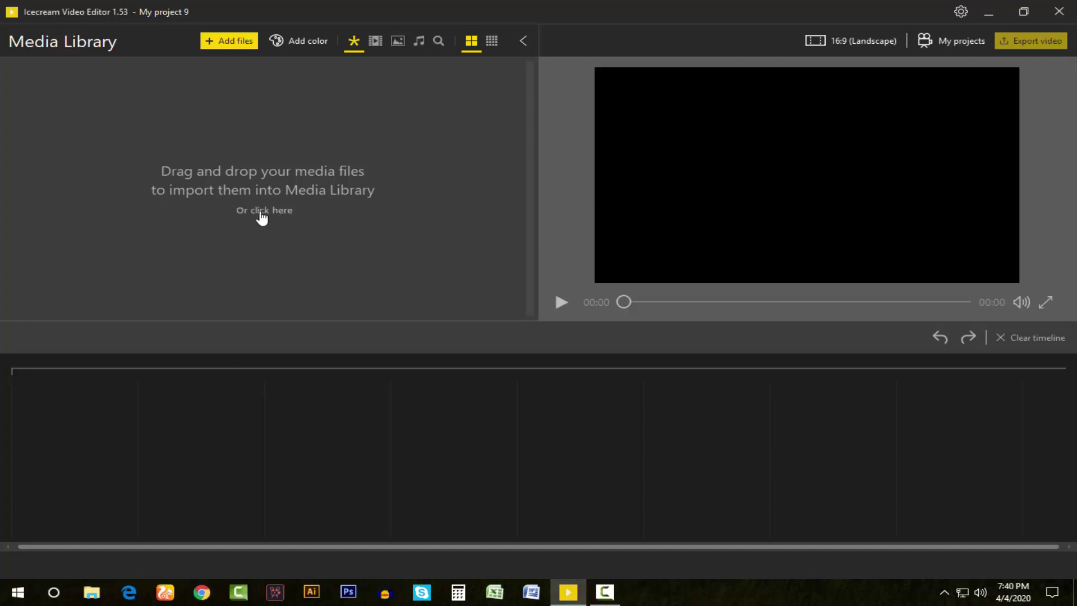
# Import all the images, the audio track and the video from the desktop's New folder into the media library
pyautogui.click(221, 41)
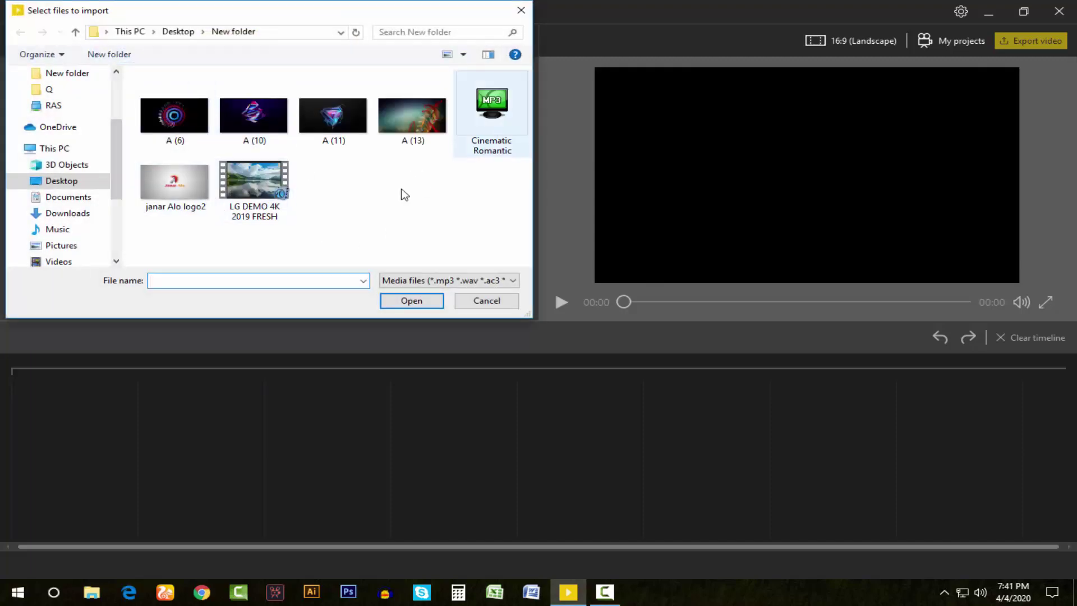
pyautogui.hotkey('ctrl', 'a')
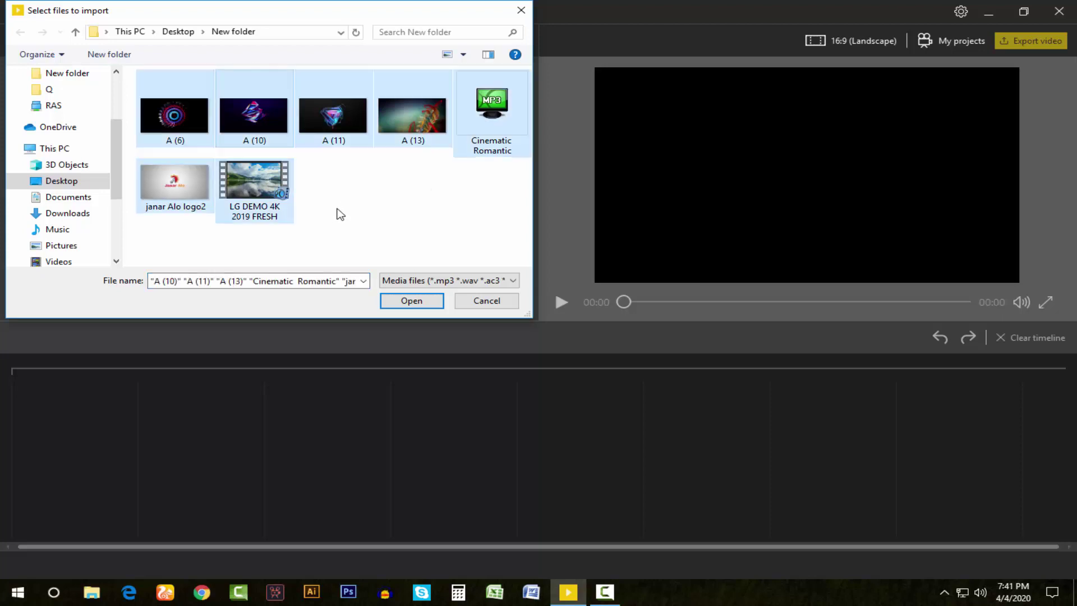
pyautogui.click(420, 303)
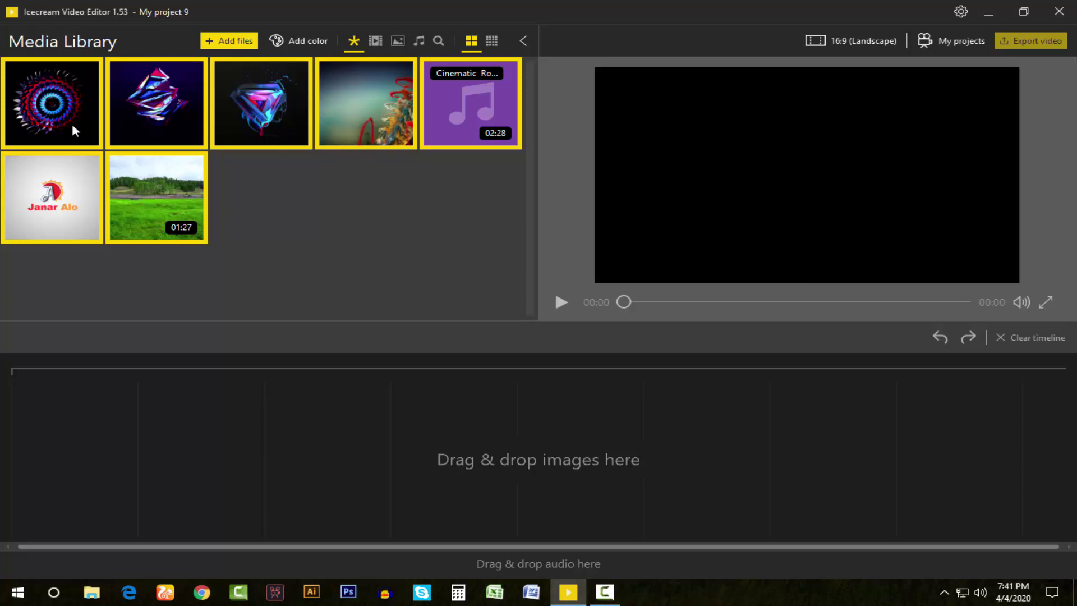
# Add the five imported images and the landscape video to the timeline, starting with the circular blue-and-red artwork
pyautogui.rightClick(45, 96)
pyautogui.click(73, 103)
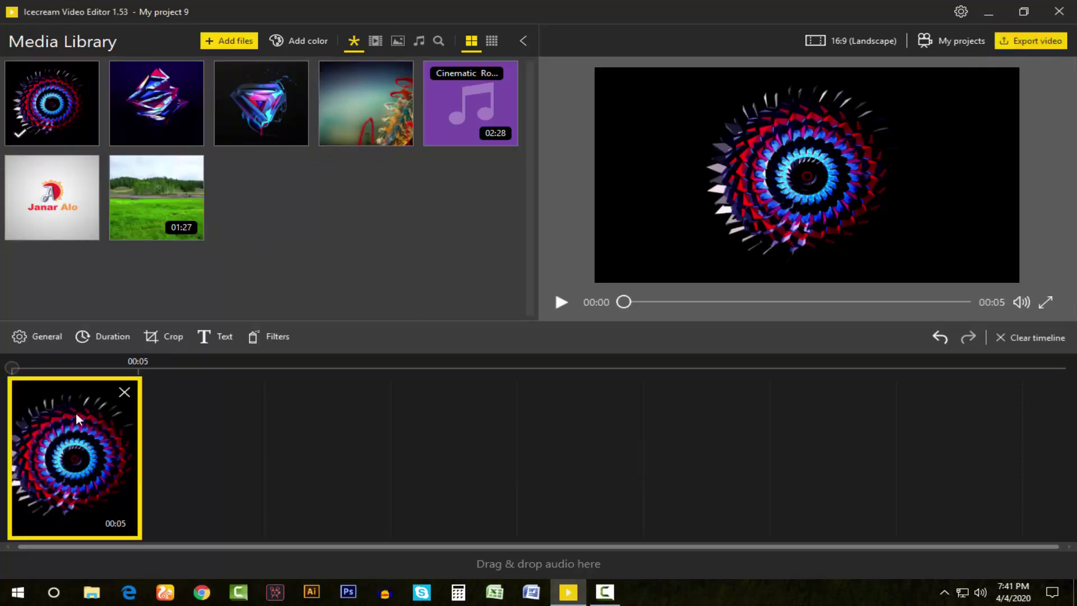
pyautogui.click(158, 107)
pyautogui.keyDown('shift'); pyautogui.click(169, 196); pyautogui.keyUp('shift')
pyautogui.moveTo(168, 112); pyautogui.dragTo(229, 459)
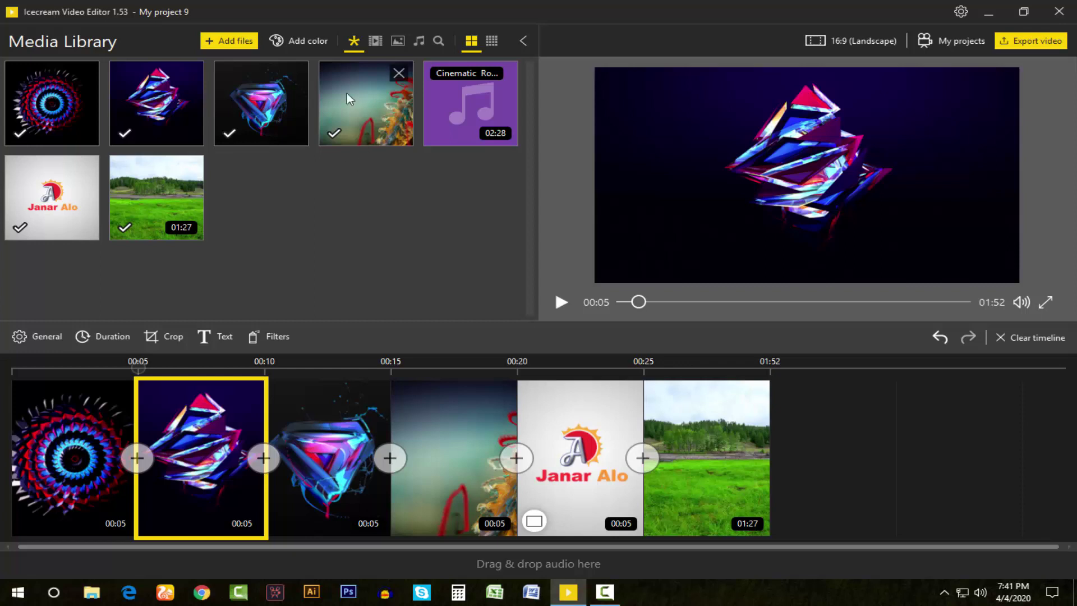
# Create a teal-to-blue gradient color background and add it to the timeline after the second image
pyautogui.click(296, 44)
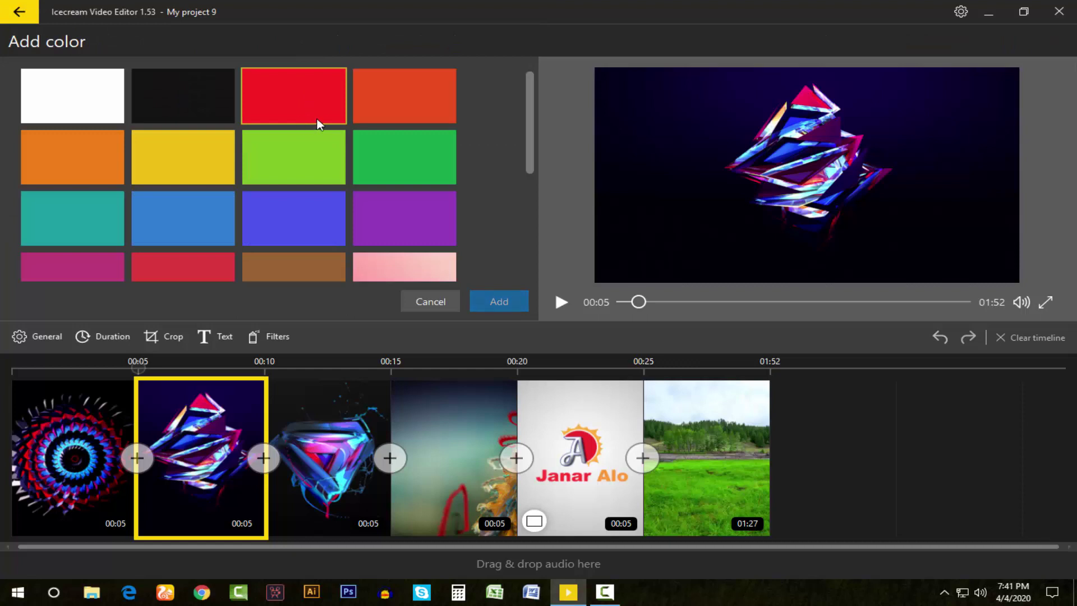
pyautogui.moveTo(529, 109); pyautogui.dragTo(527, 219)
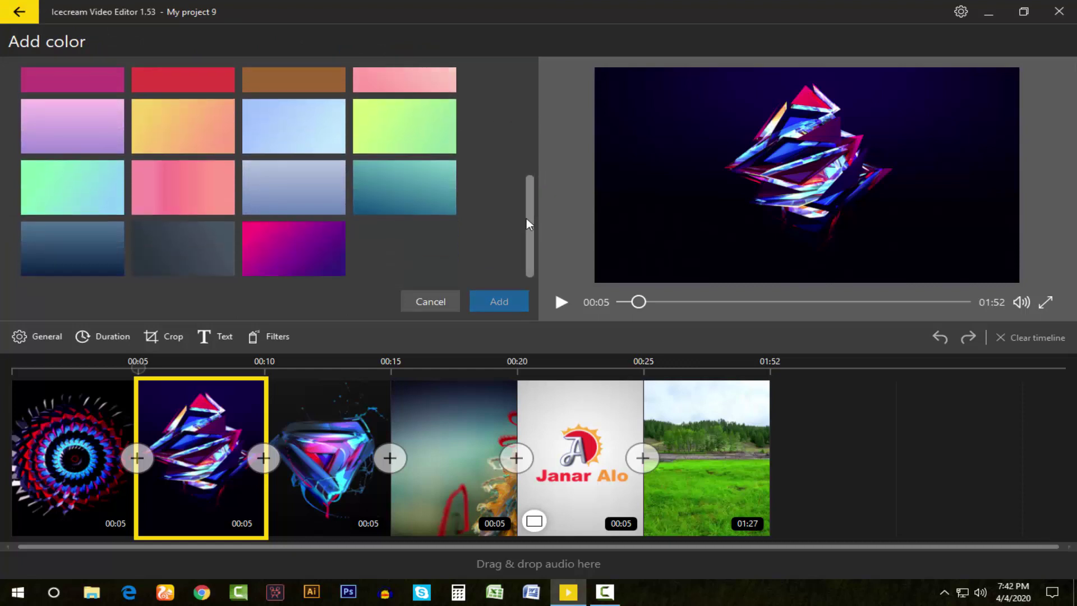
pyautogui.click(406, 195)
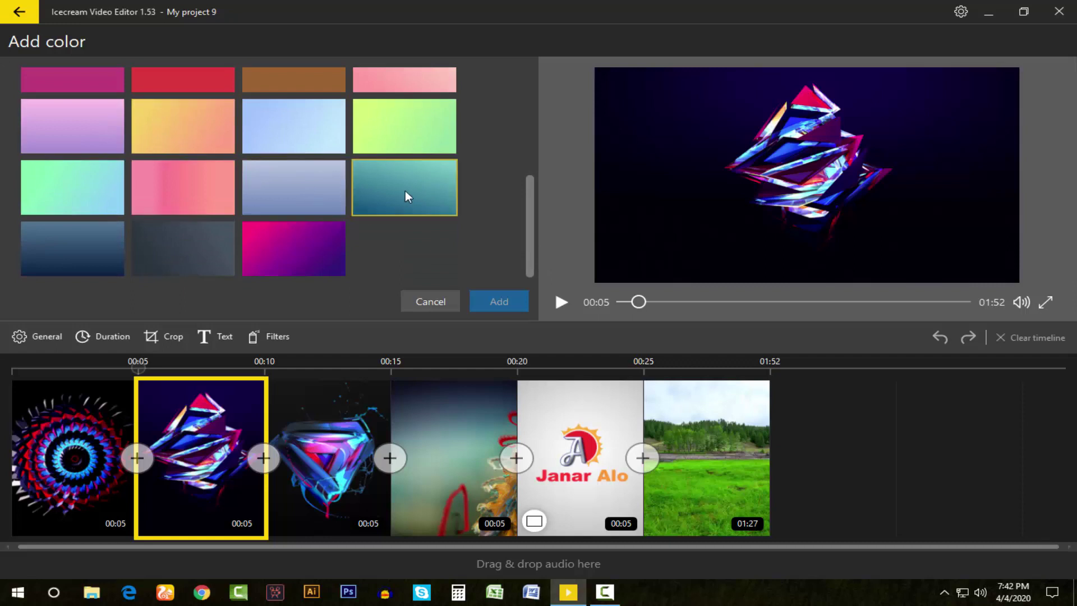
pyautogui.click(405, 190)
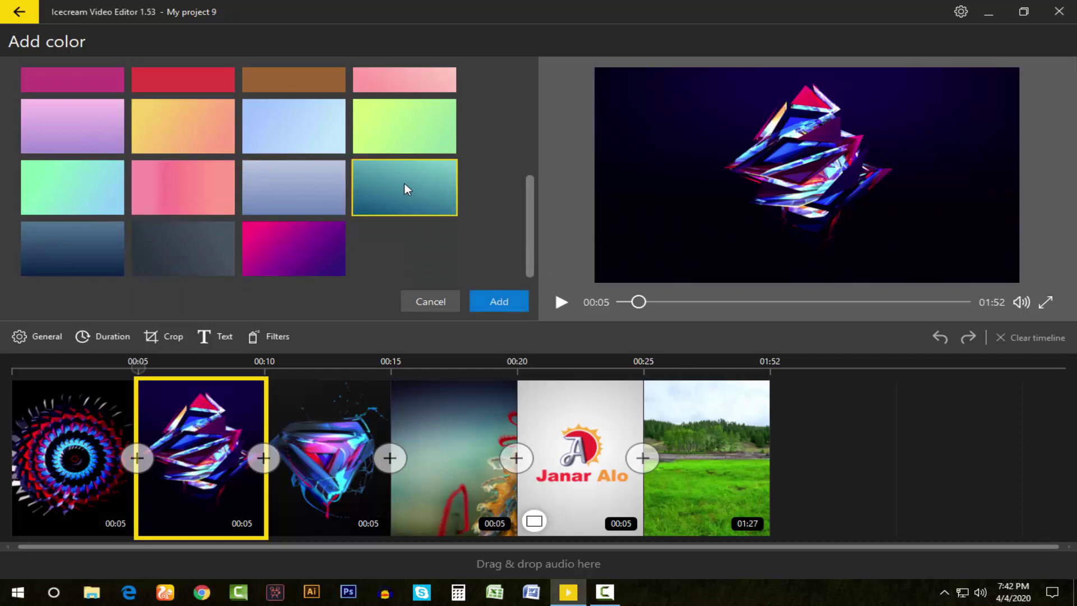
pyautogui.click(498, 302)
pyautogui.moveTo(227, 223)
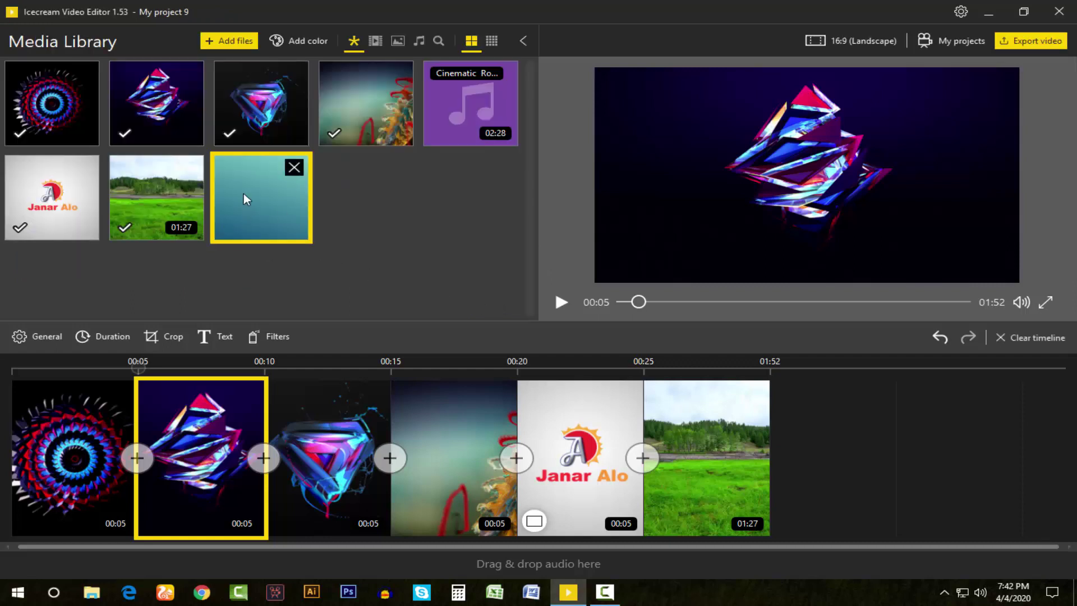
pyautogui.rightClick(259, 220)
pyautogui.click(283, 218)
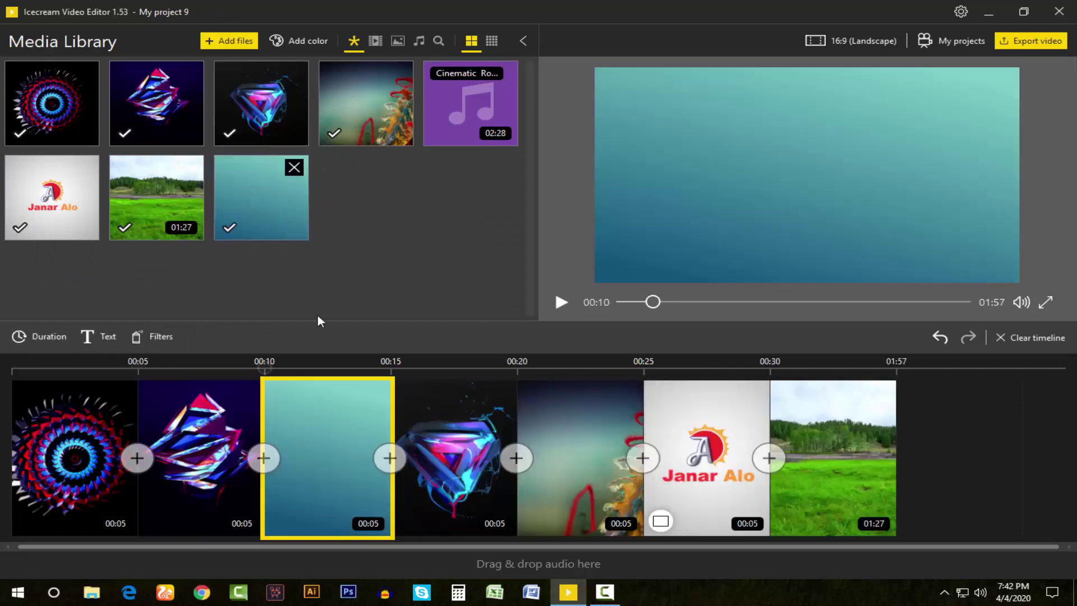
# Filter the media library by images and by audio, and compare the large and small thumbnail views
pyautogui.click(398, 41)
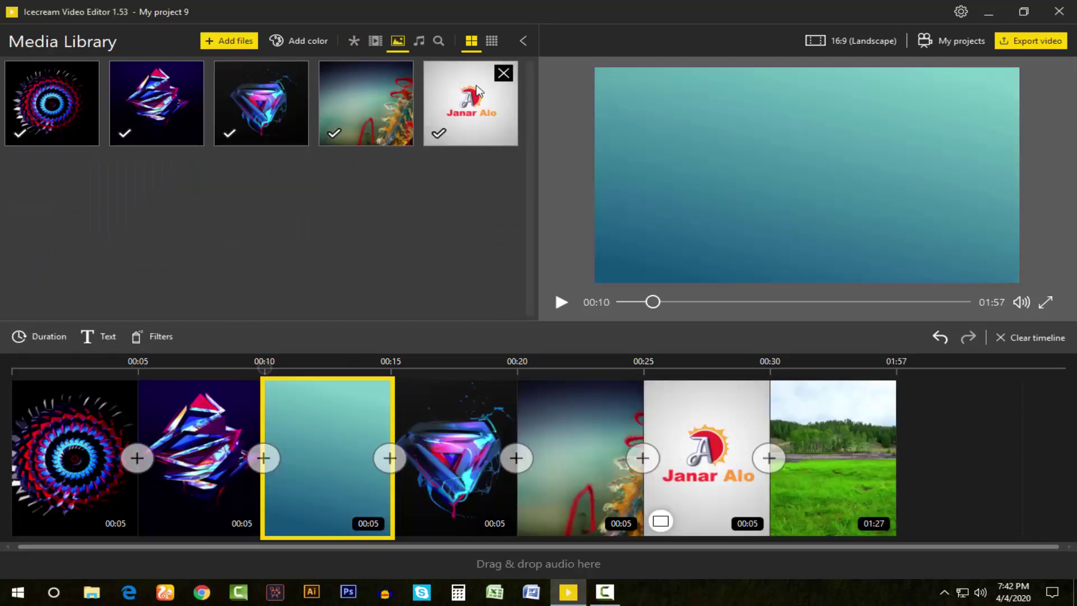
pyautogui.click(418, 41)
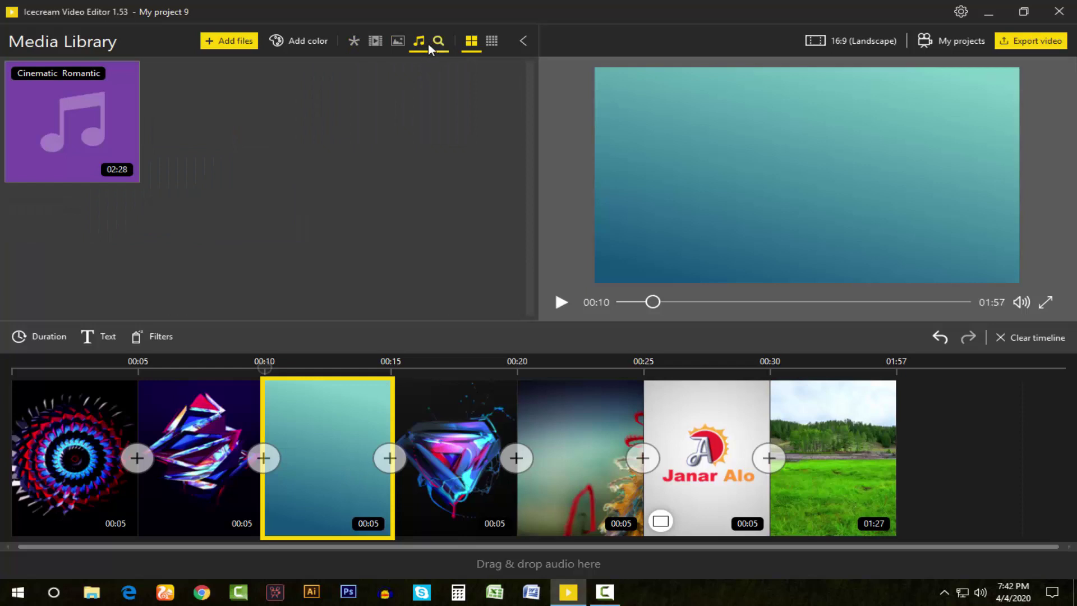
pyautogui.click(492, 44)
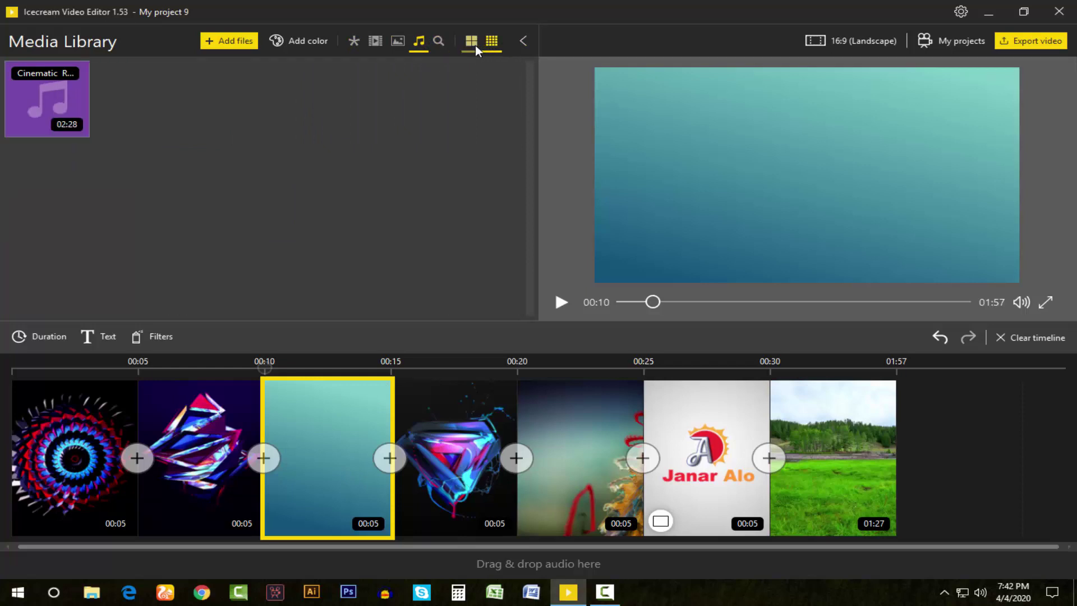
pyautogui.click(474, 44)
pyautogui.click(489, 44)
# Review the aspect ratio options and the saved projects list, and reopen My project 9
pyautogui.click(858, 40)
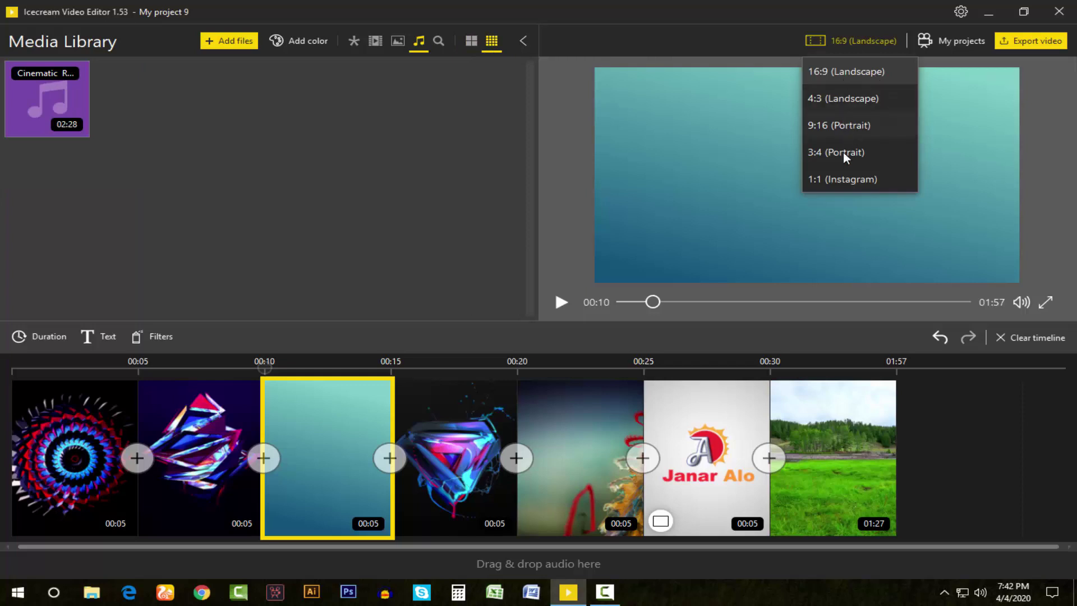
pyautogui.click(944, 45)
pyautogui.click(943, 45)
pyautogui.moveTo(122, 223)
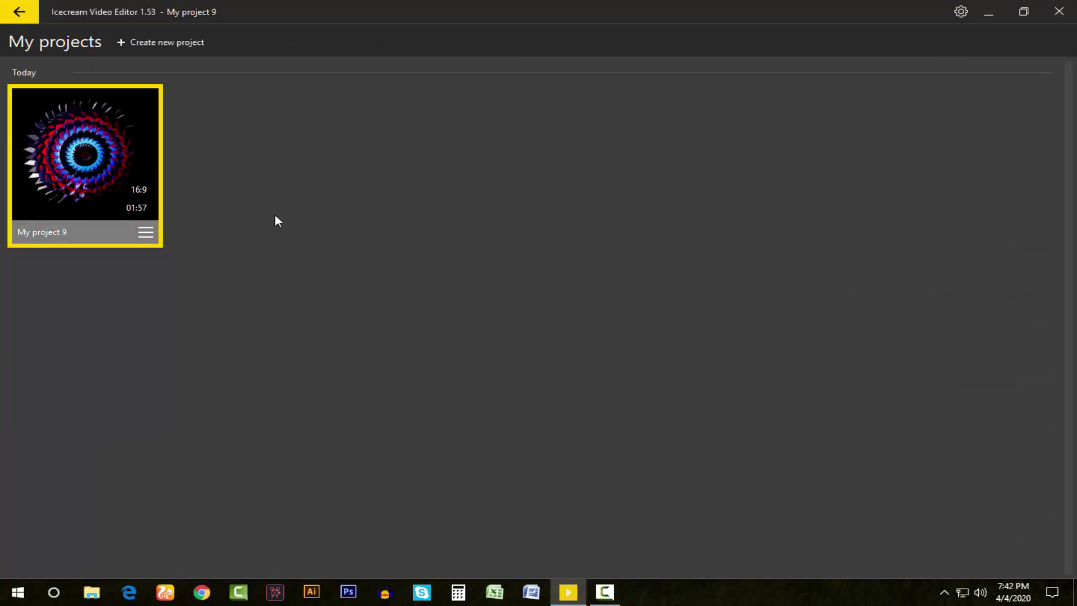
pyautogui.moveTo(80, 153)
pyautogui.click(54, 159)
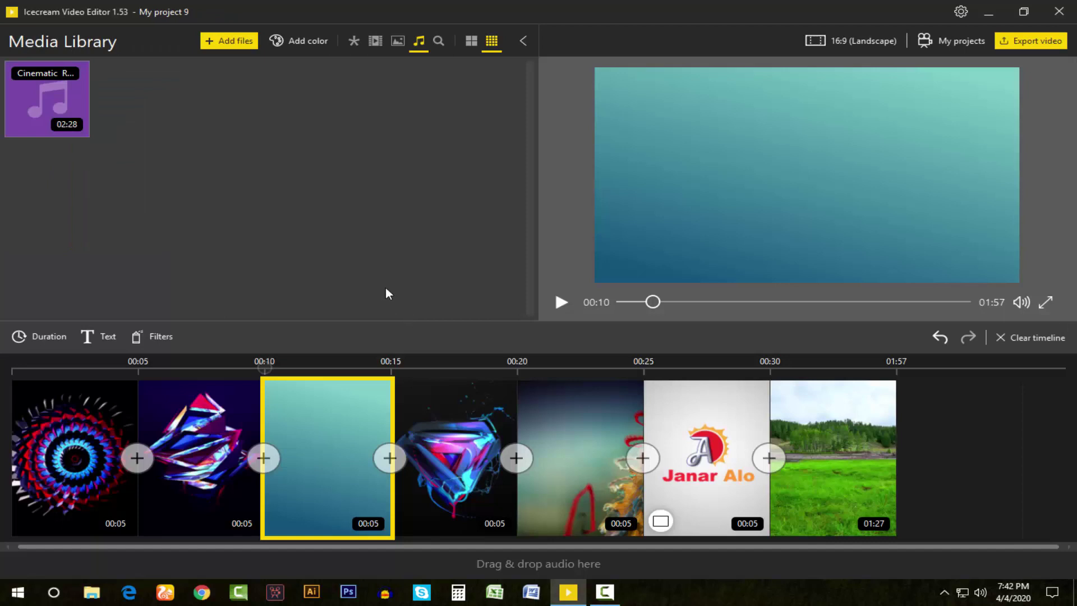
# Preview the timeline clips one after another from the first image to the logo, and return to the first
pyautogui.click(13, 448)
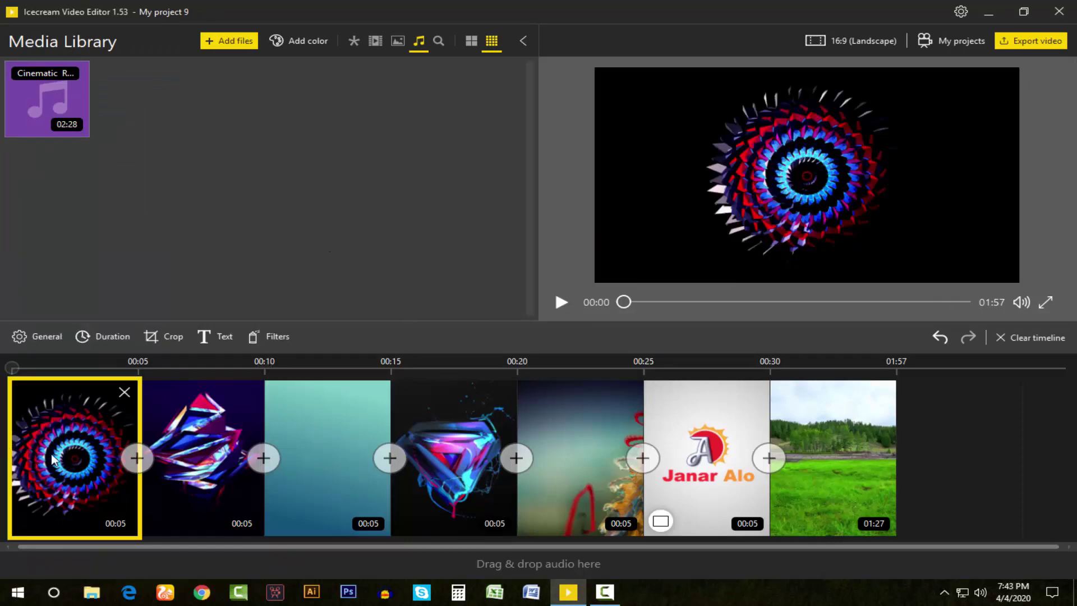
pyautogui.click(219, 432)
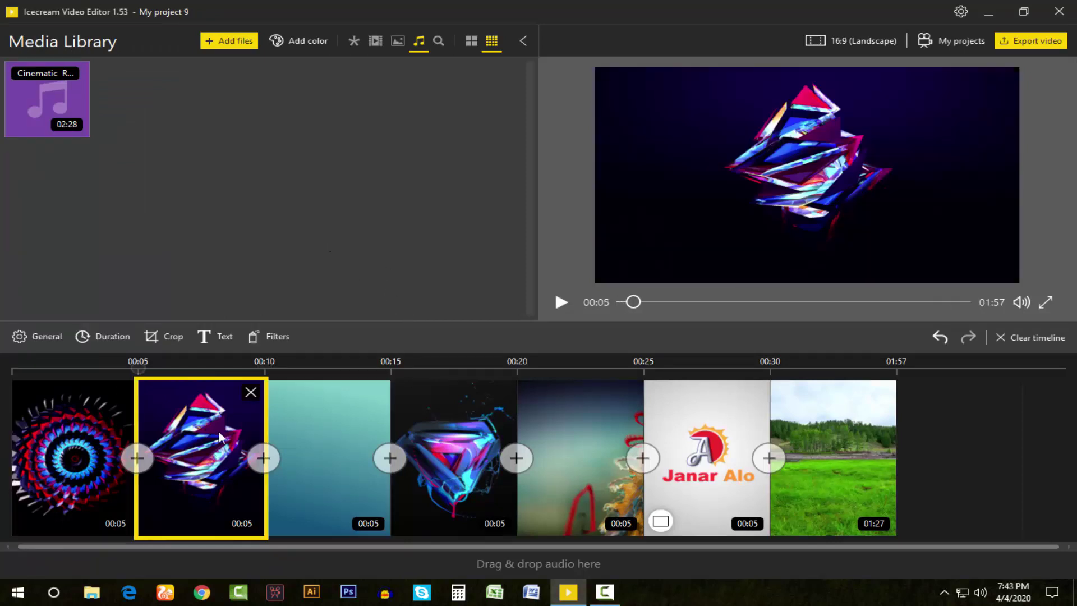
pyautogui.click(308, 423)
pyautogui.click(476, 415)
pyautogui.click(612, 436)
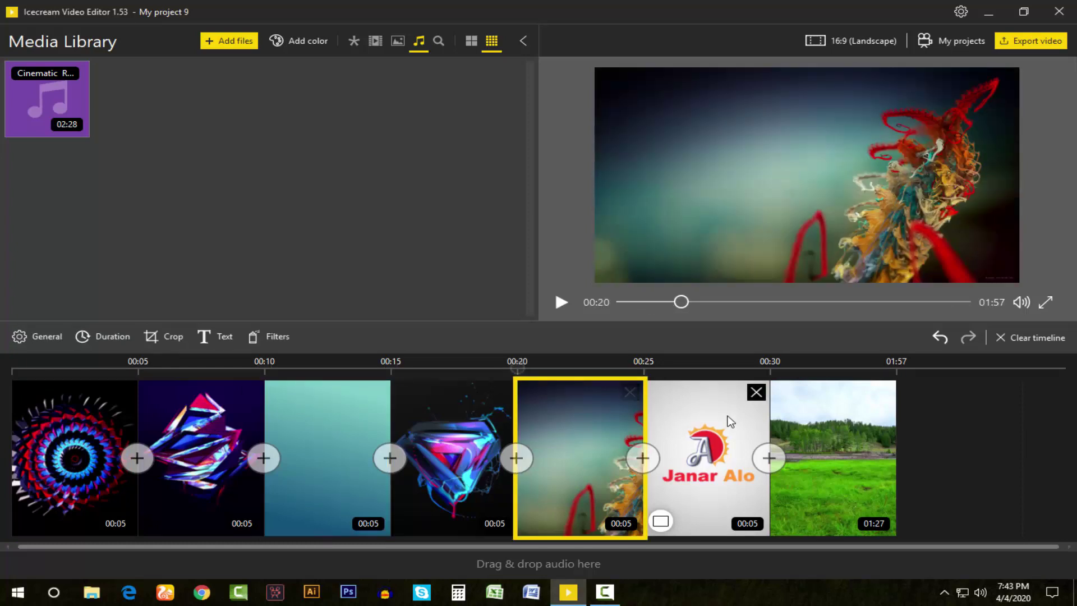
pyautogui.click(729, 421)
pyautogui.click(62, 471)
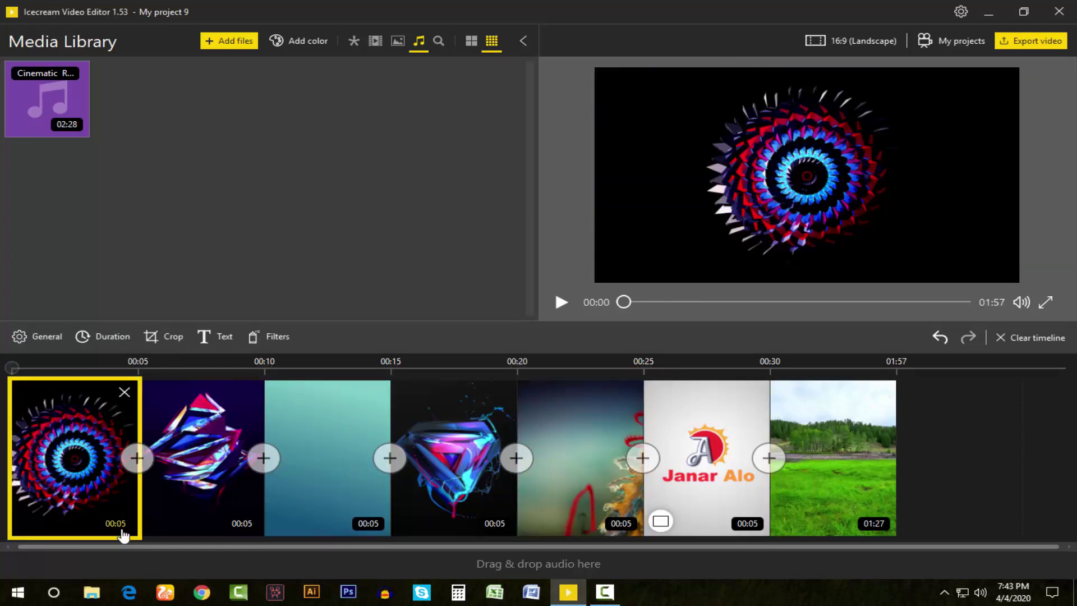
# Set the duration of the second image clip to 10 seconds
pyautogui.click(150, 511)
pyautogui.click(103, 336)
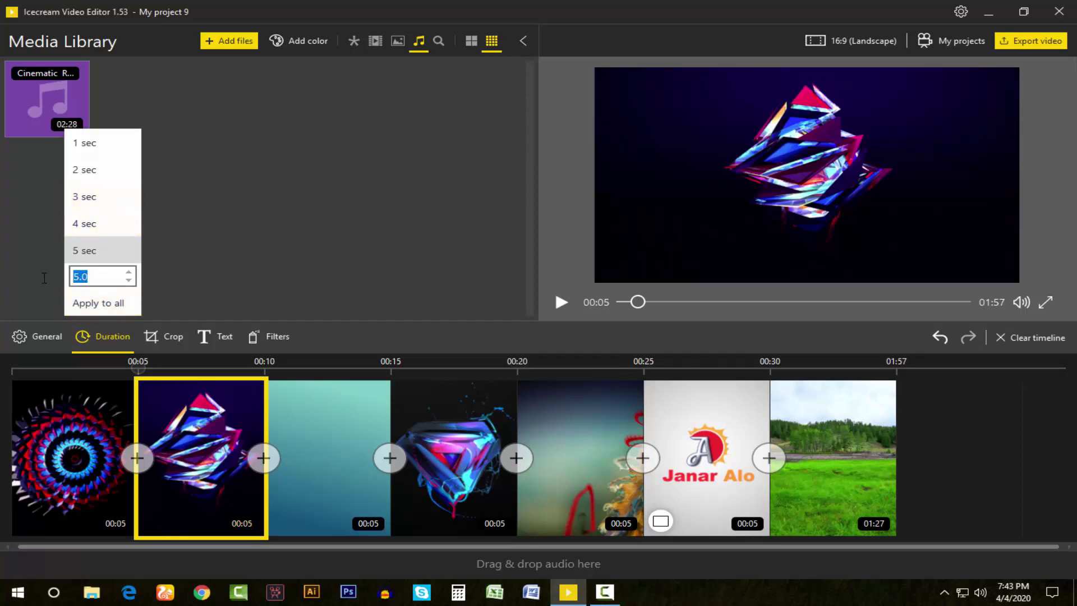
pyautogui.write('10')
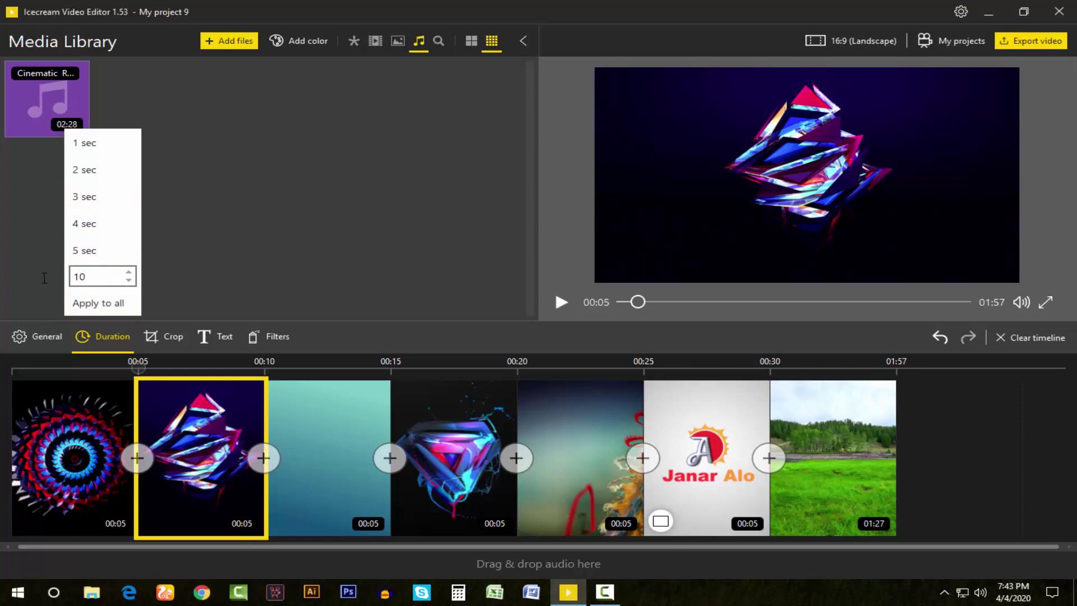
pyautogui.press('Return')
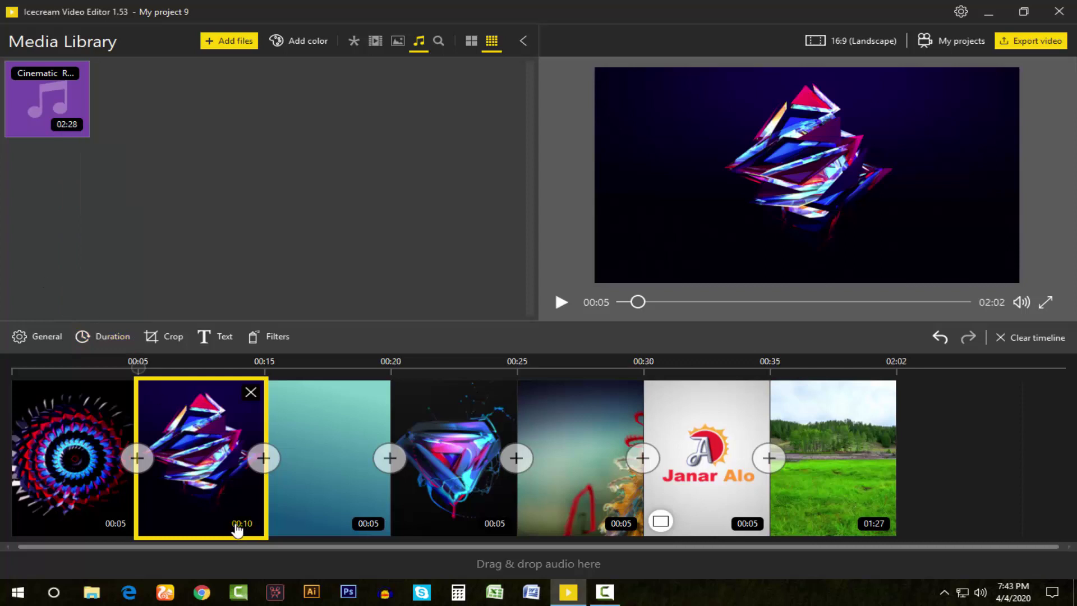
# Apply a 3-second duration to all image and color clips, and set the second clip's duration to 5 seconds
pyautogui.click(240, 523)
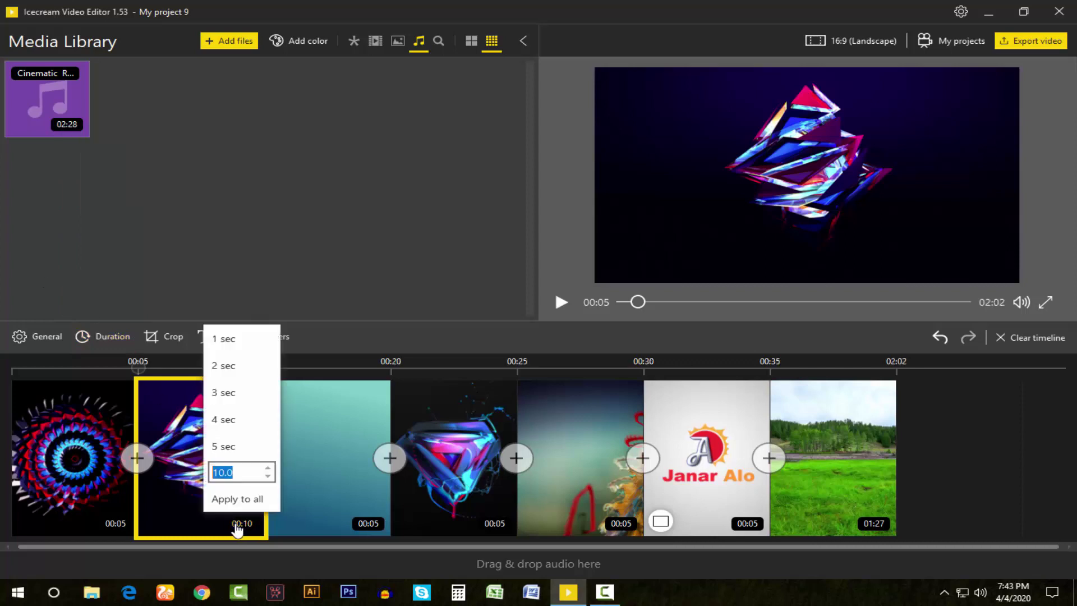
pyautogui.click(241, 394)
pyautogui.click(243, 524)
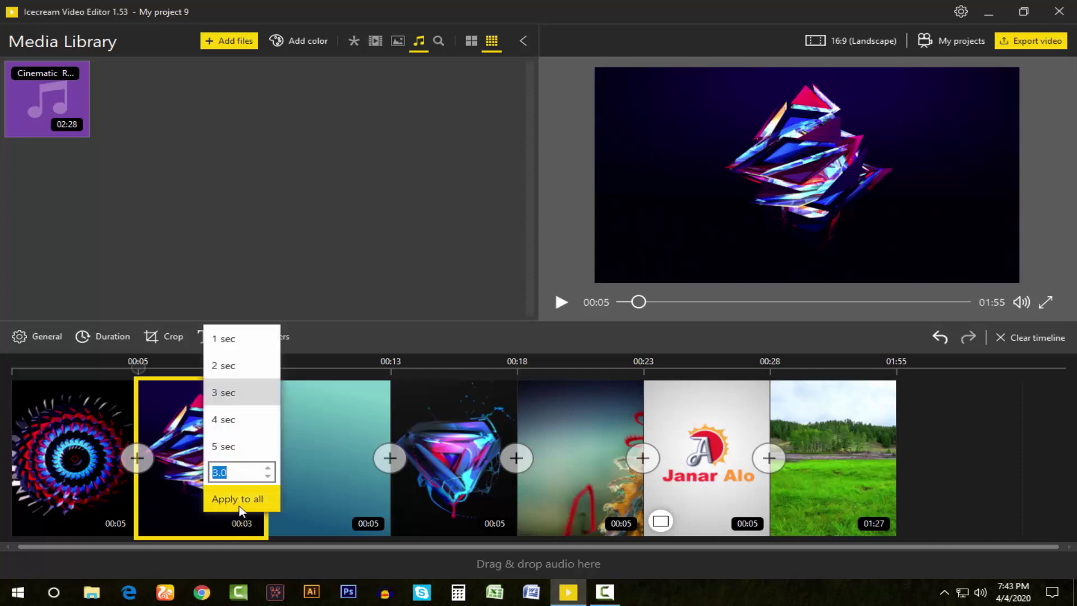
pyautogui.click(245, 502)
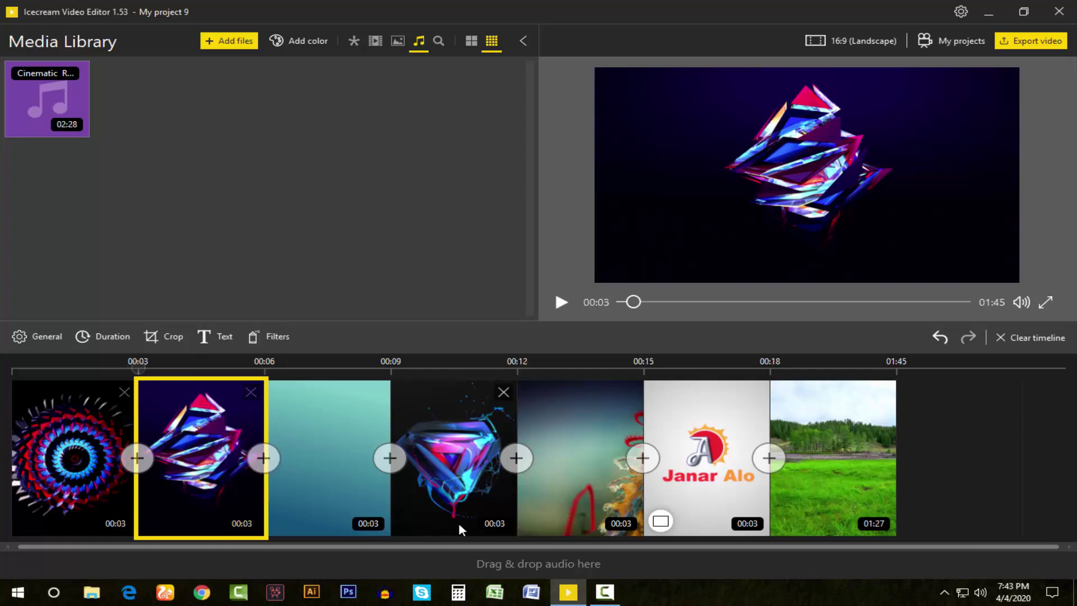
pyautogui.click(239, 523)
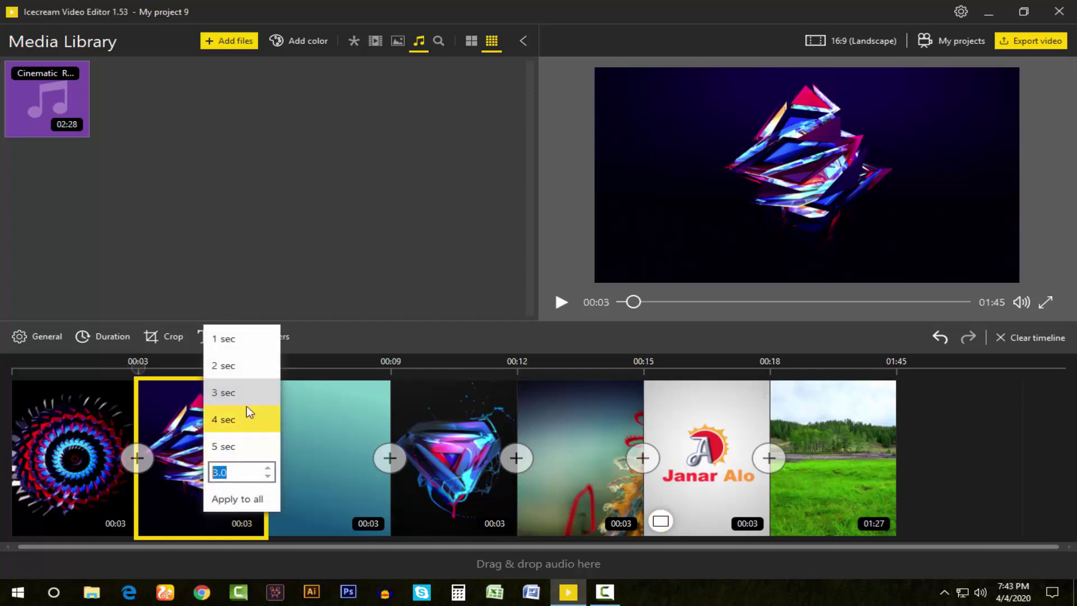
pyautogui.click(236, 454)
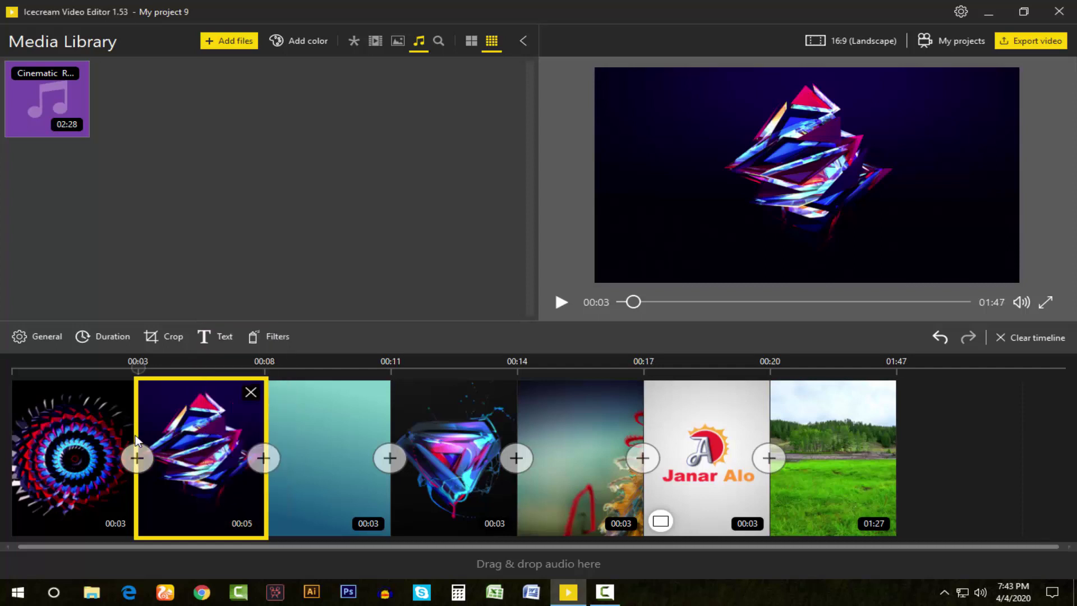
# Add a Zoom In transition between the first and second clips and Slide from right between the second and third
pyautogui.click(103, 459)
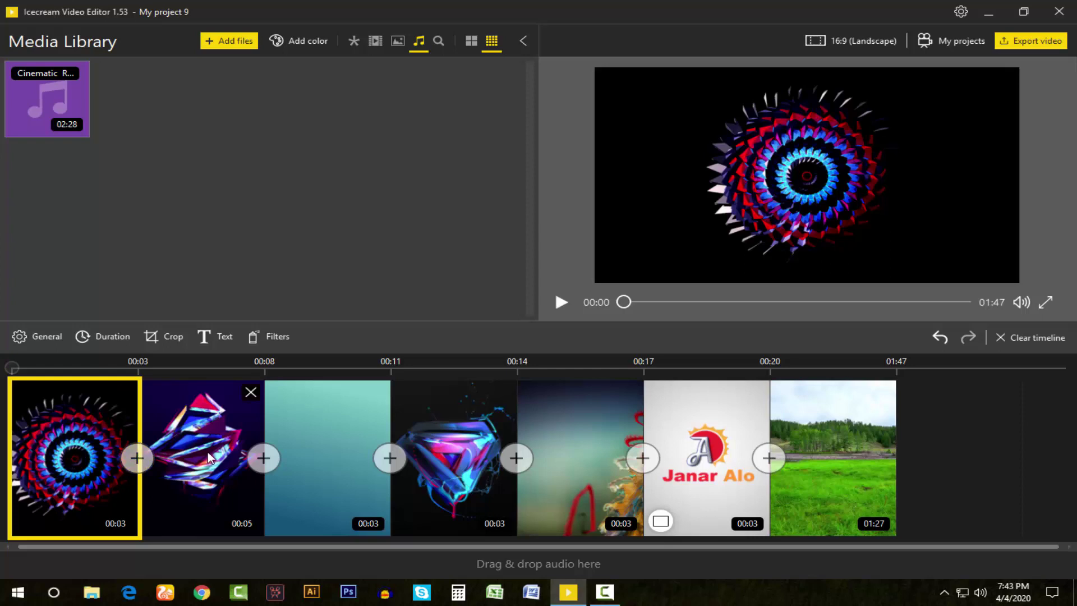
pyautogui.click(137, 458)
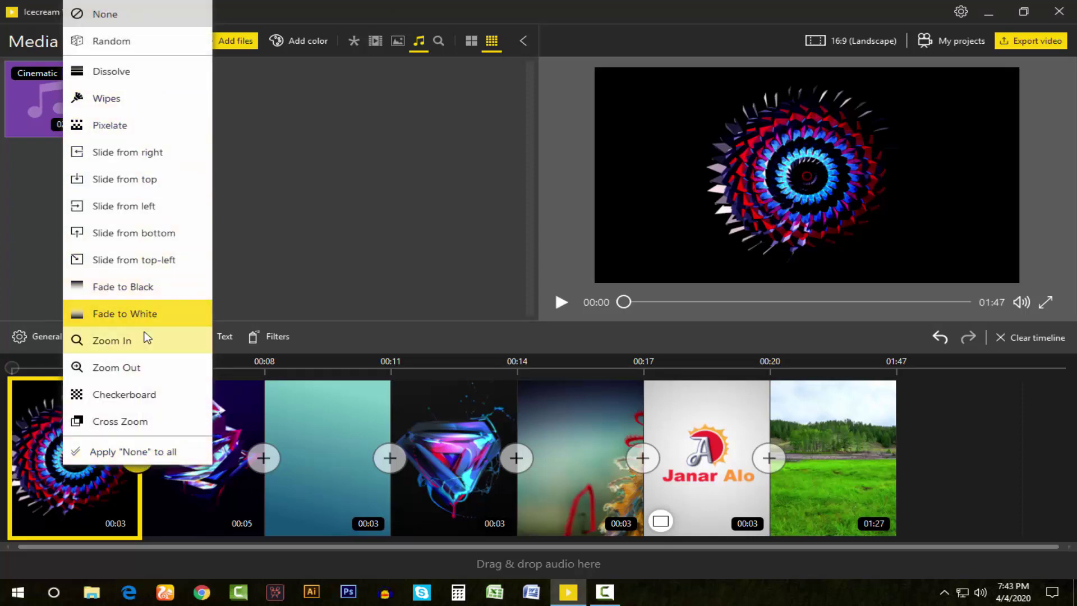
pyautogui.click(140, 344)
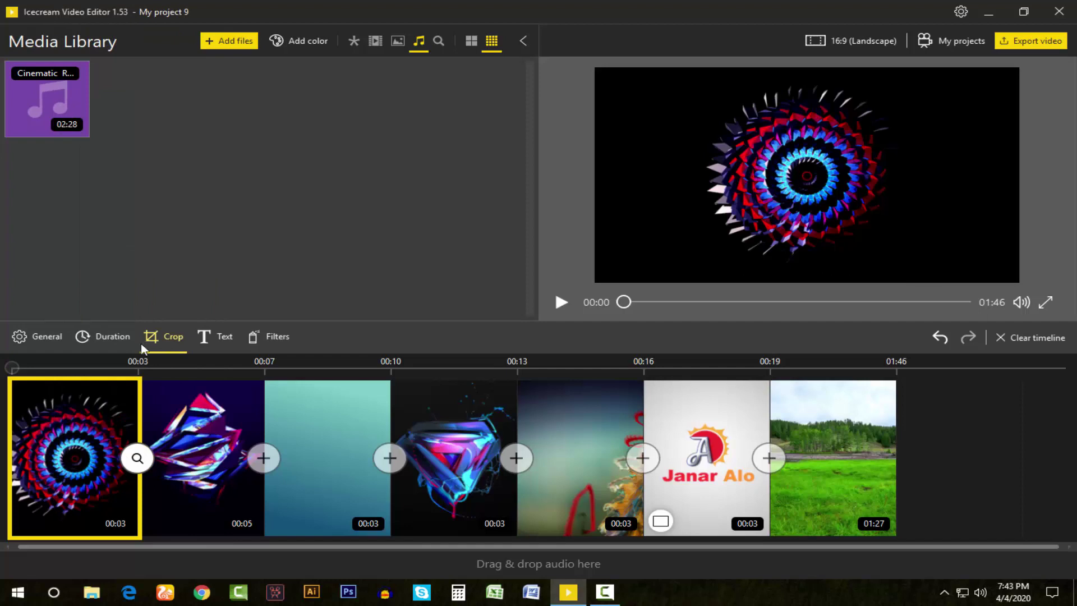
pyautogui.click(263, 457)
pyautogui.click(243, 162)
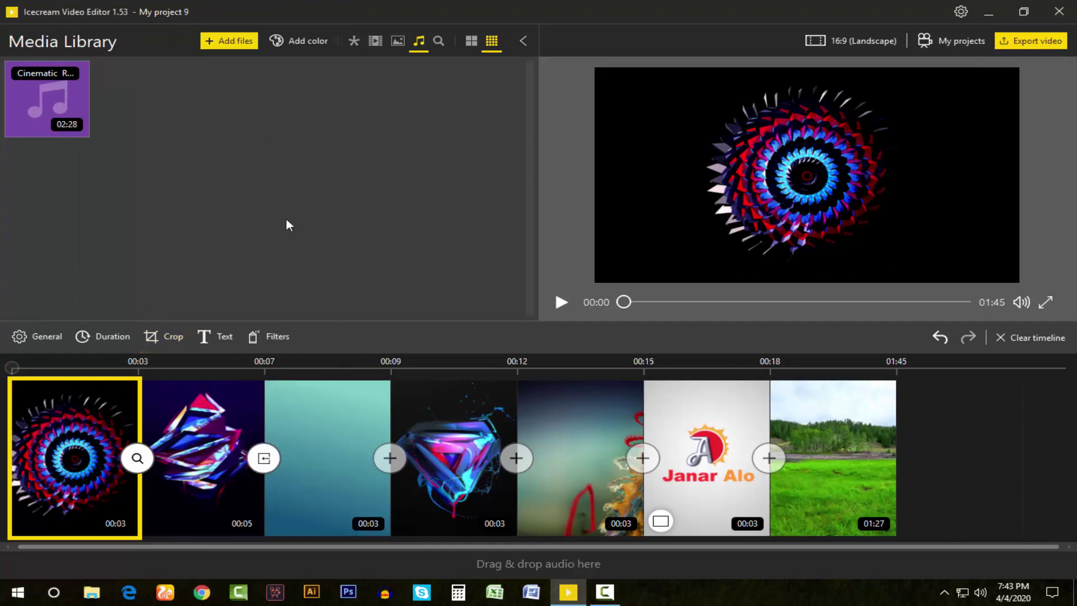
# Set the teal color clip's duration to 10 seconds and add the title "Janar alo" to it in the Classic style
pyautogui.click(361, 428)
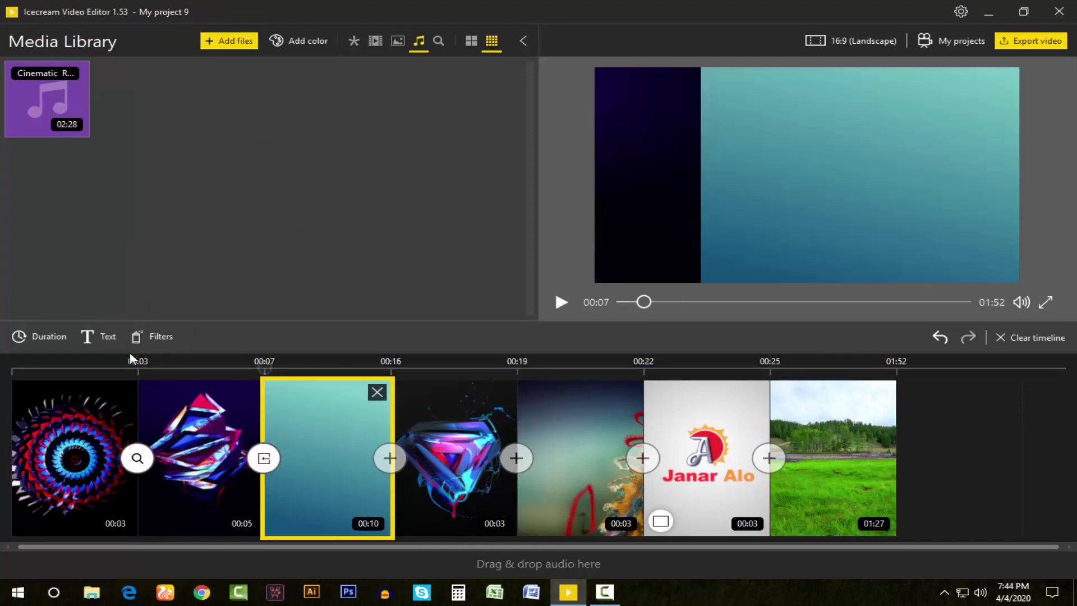
pyautogui.click(75, 442)
pyautogui.click(350, 439)
pyautogui.click(102, 338)
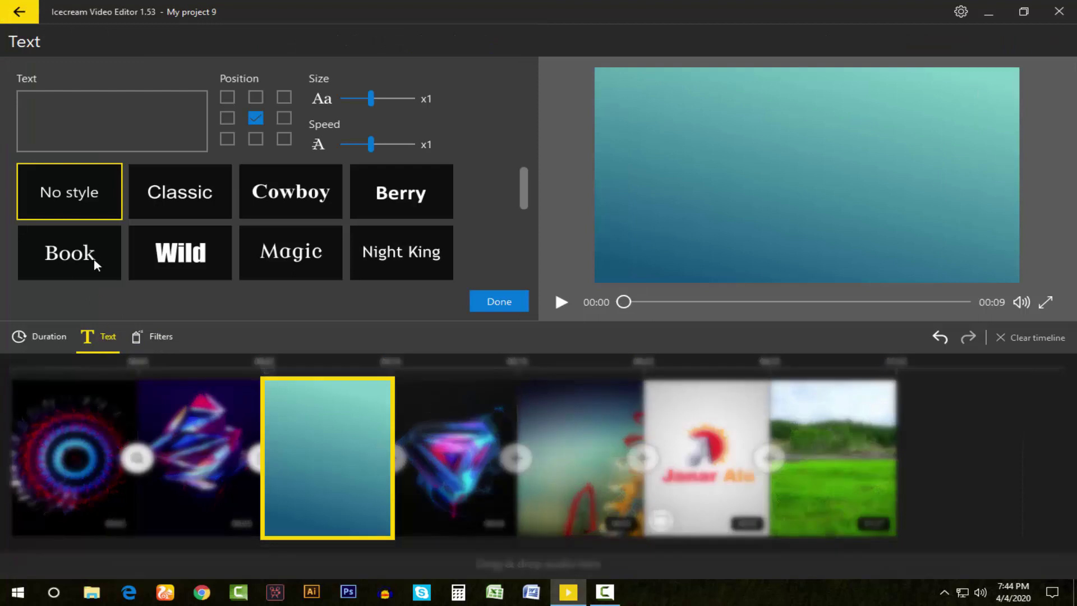
pyautogui.click(167, 179)
pyautogui.write('J')
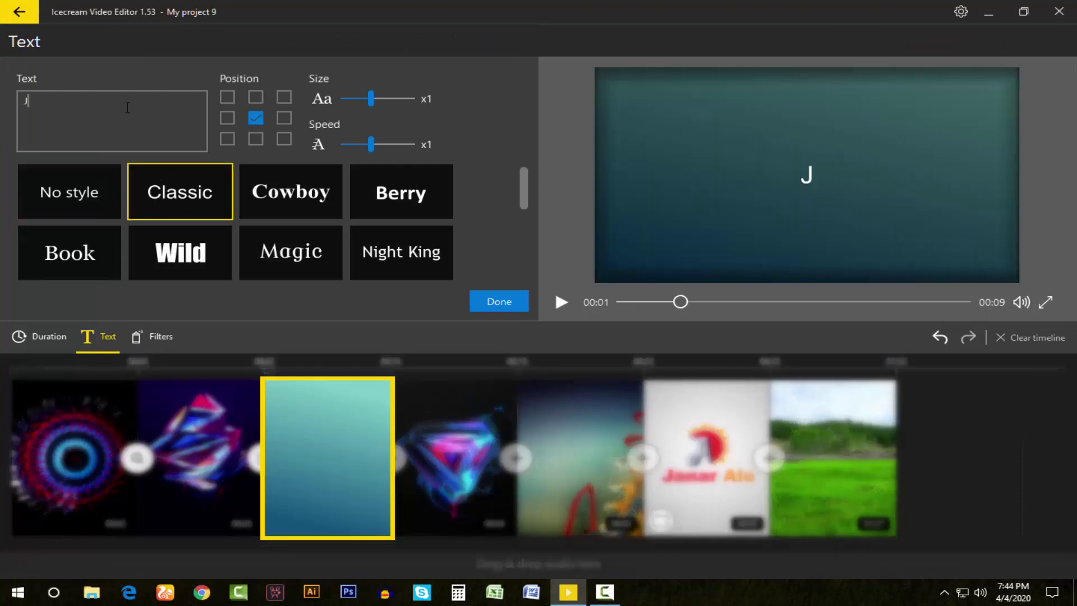
pyautogui.write('anar alo')
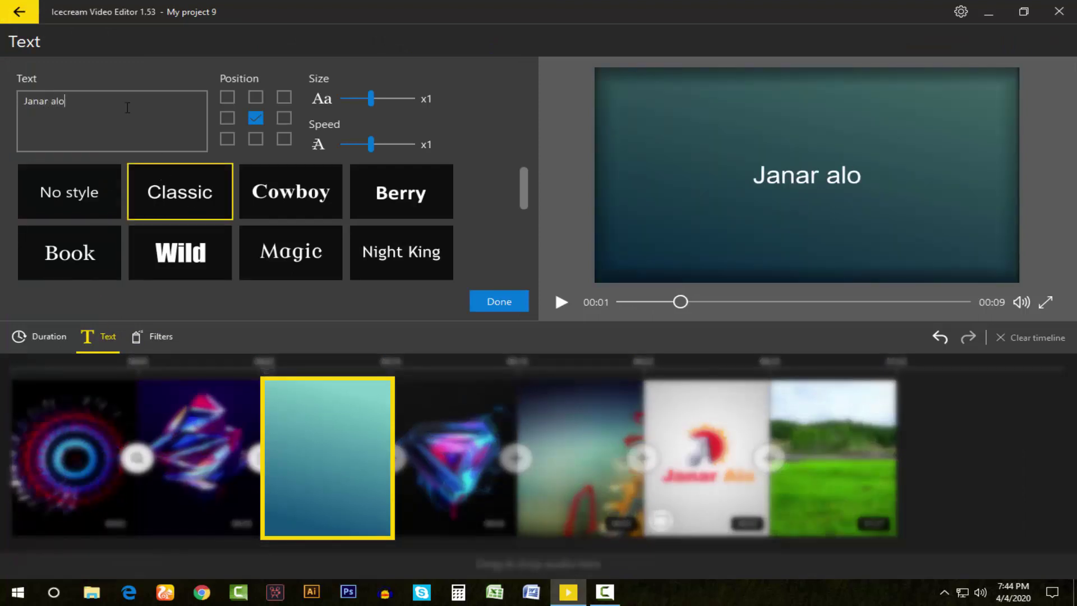
# Try the title in several styles, including Cowboy, Night King, Book, Archive and Blockbuster, and apply the Stone style
pyautogui.click(280, 196)
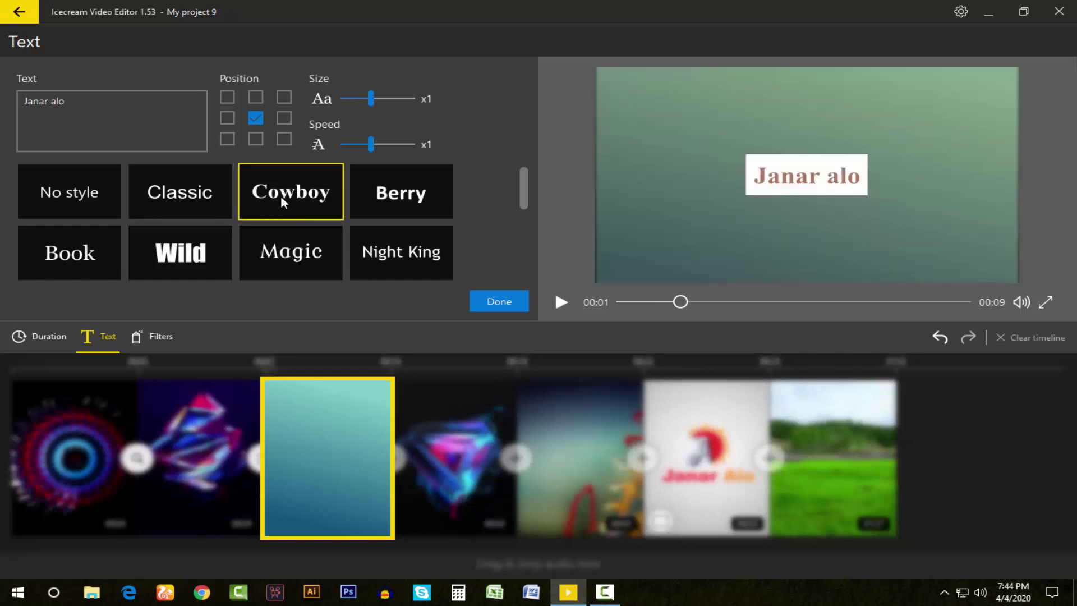
pyautogui.click(390, 209)
pyautogui.click(413, 263)
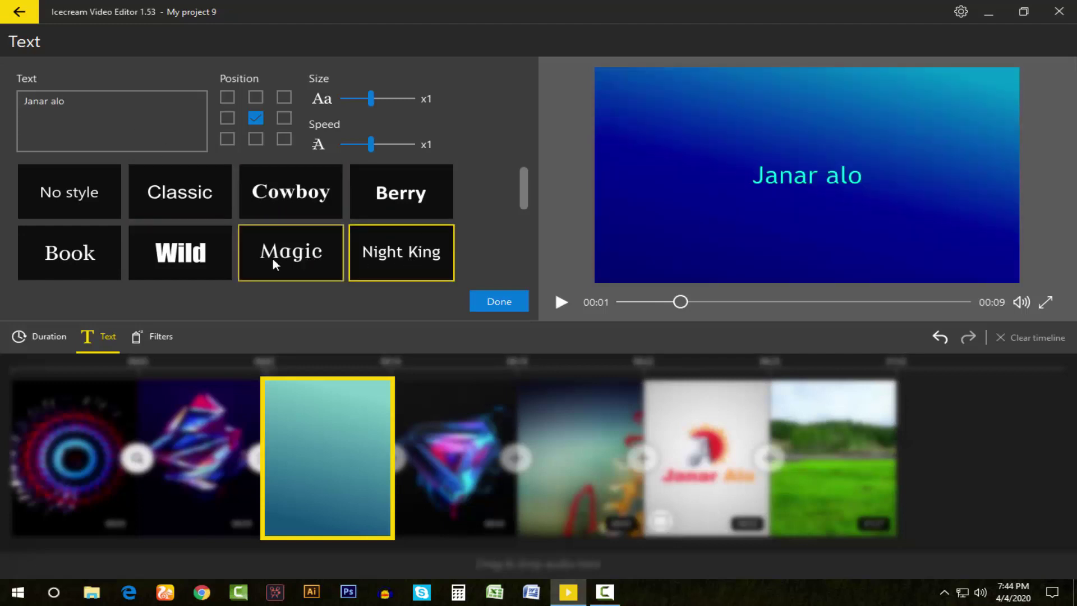
pyautogui.click(189, 258)
pyautogui.click(64, 250)
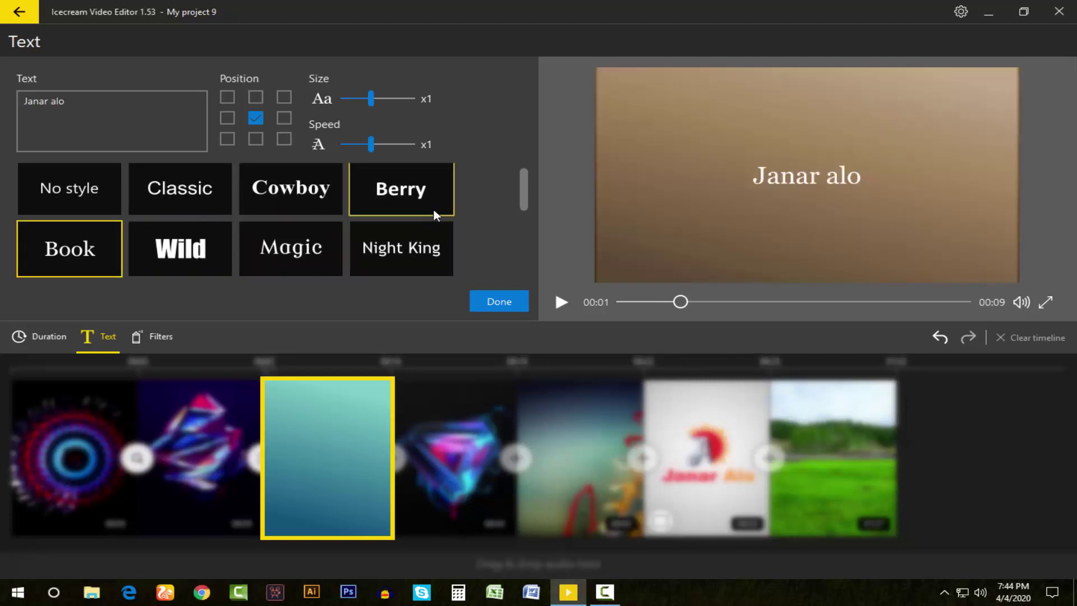
pyautogui.moveTo(524, 191); pyautogui.dragTo(529, 234)
pyautogui.click(415, 253)
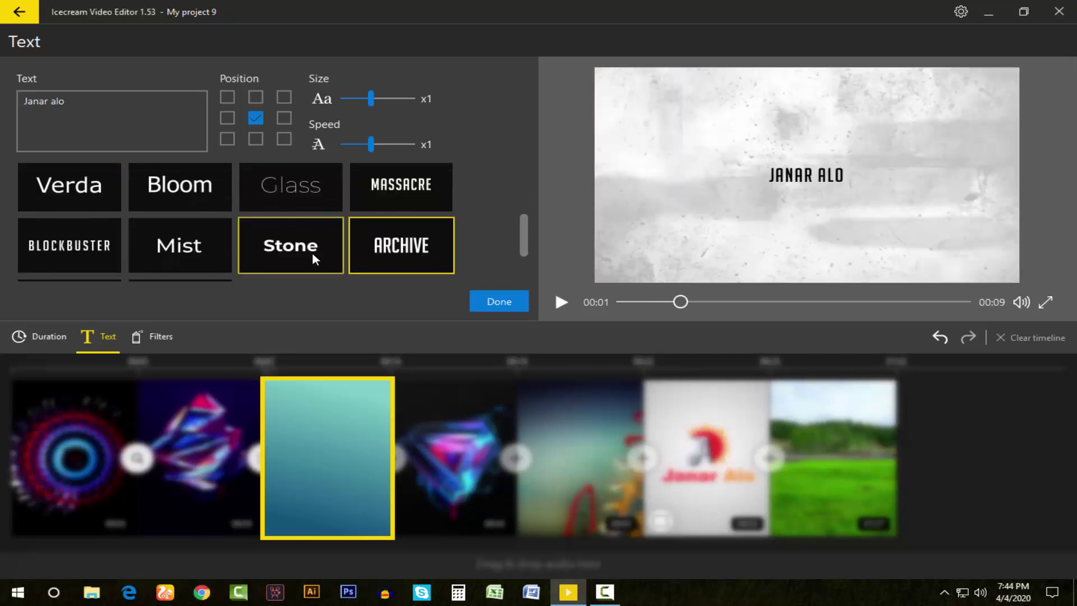
pyautogui.click(171, 251)
pyautogui.click(97, 247)
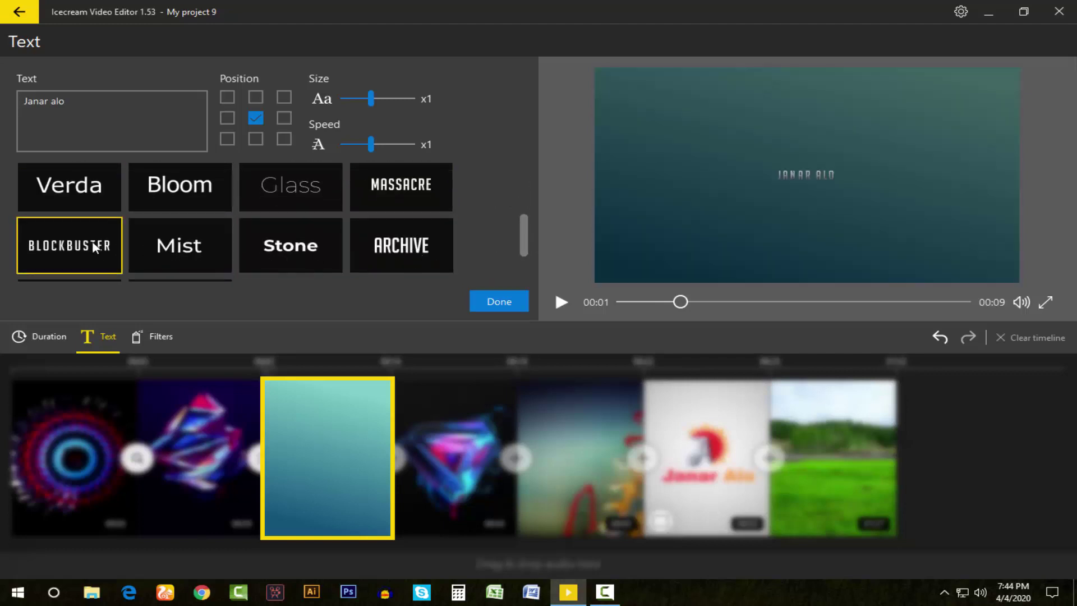
pyautogui.click(298, 251)
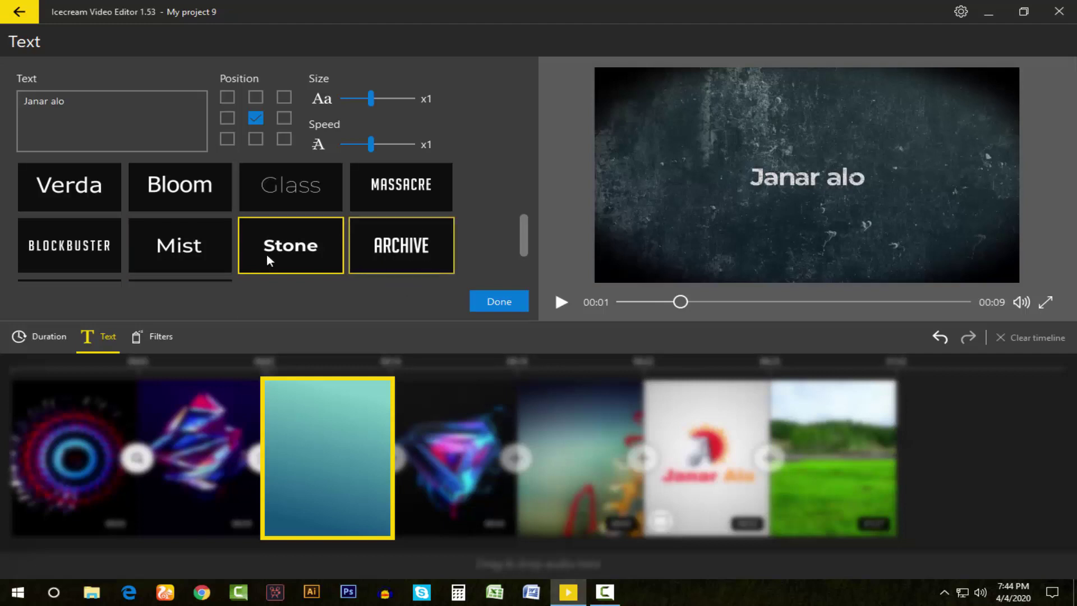
pyautogui.click(515, 308)
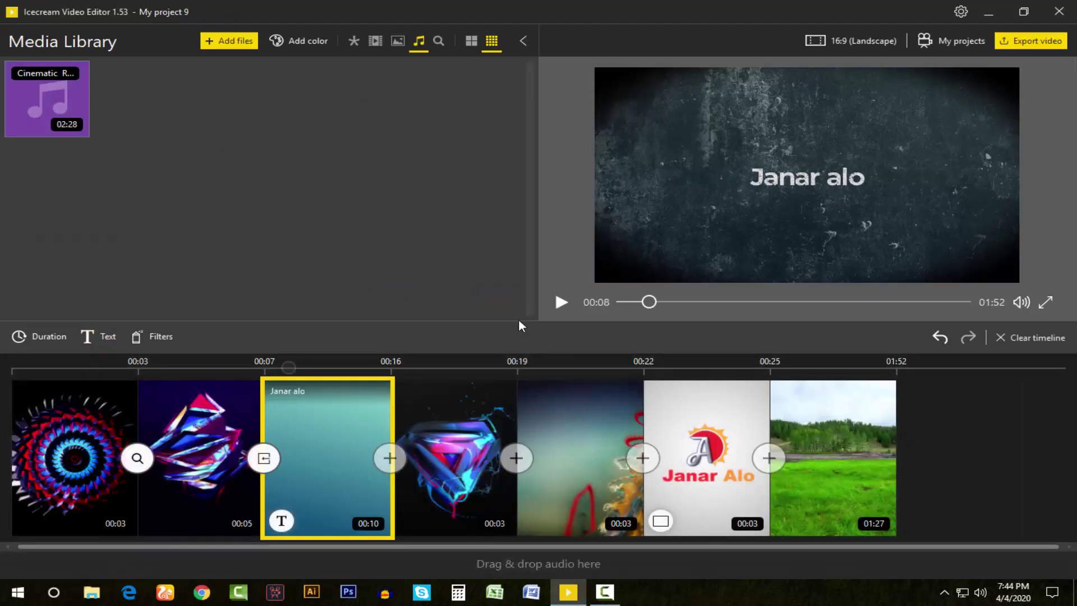
# Add a Slide from bottom transition after the titled color clip and Slide from top between the fourth and fifth clips
pyautogui.click(196, 453)
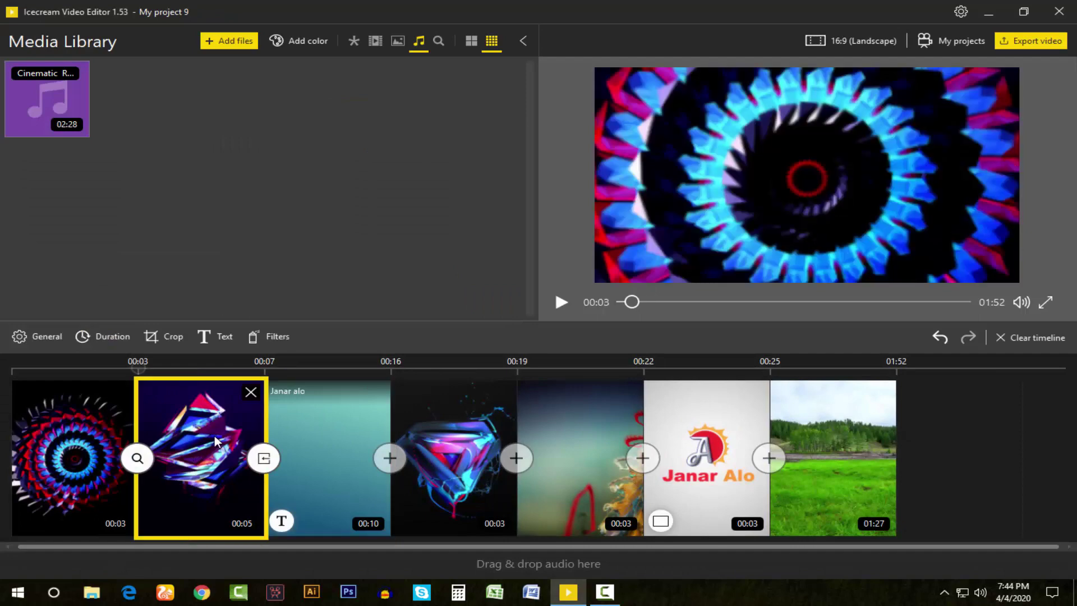
pyautogui.click(383, 455)
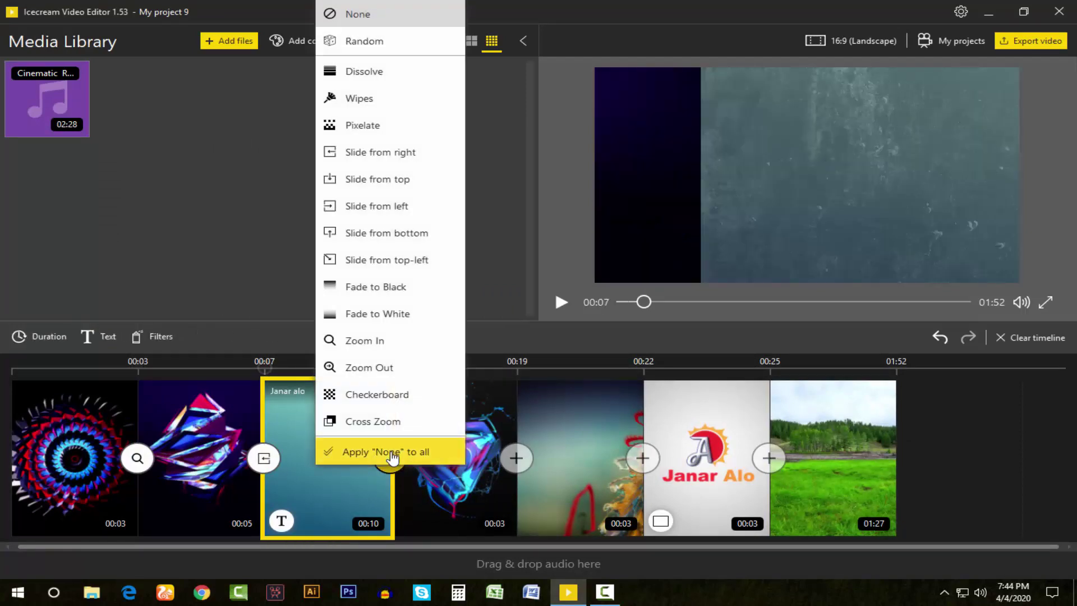
pyautogui.click(429, 310)
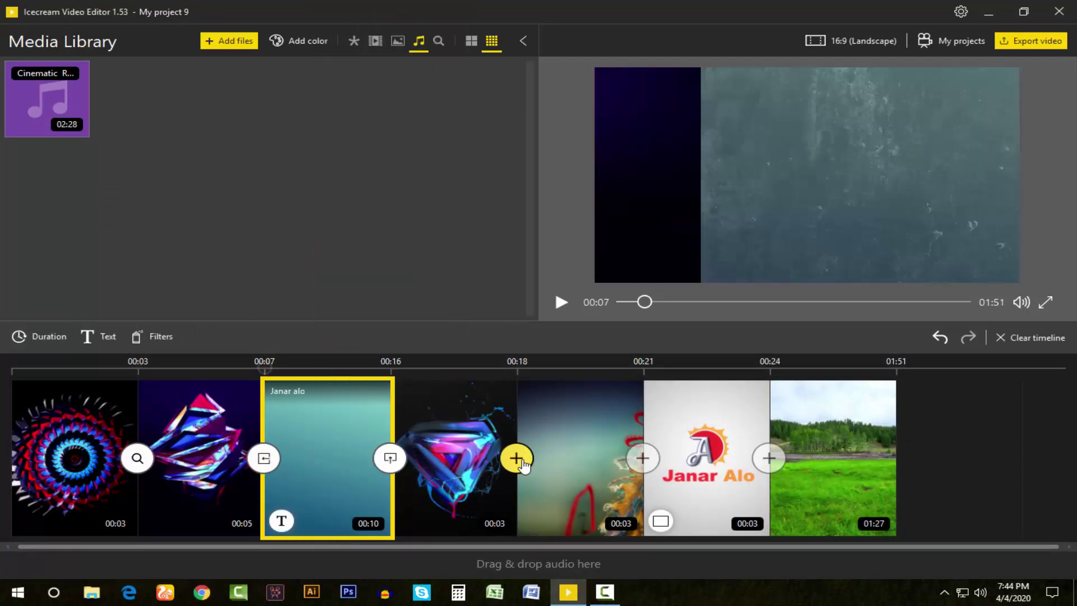
pyautogui.click(516, 458)
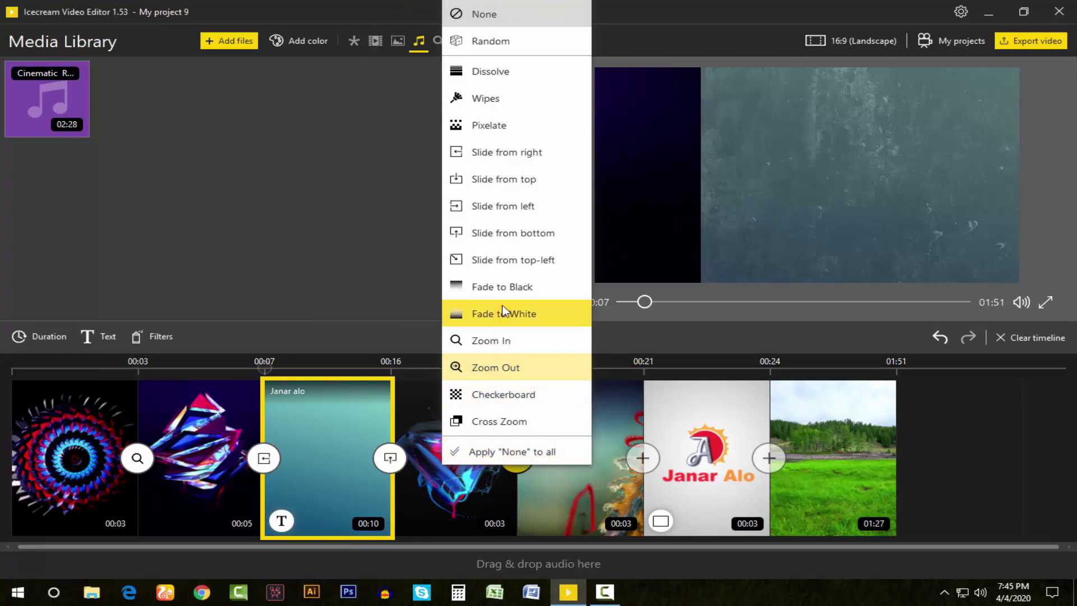
pyautogui.click(512, 179)
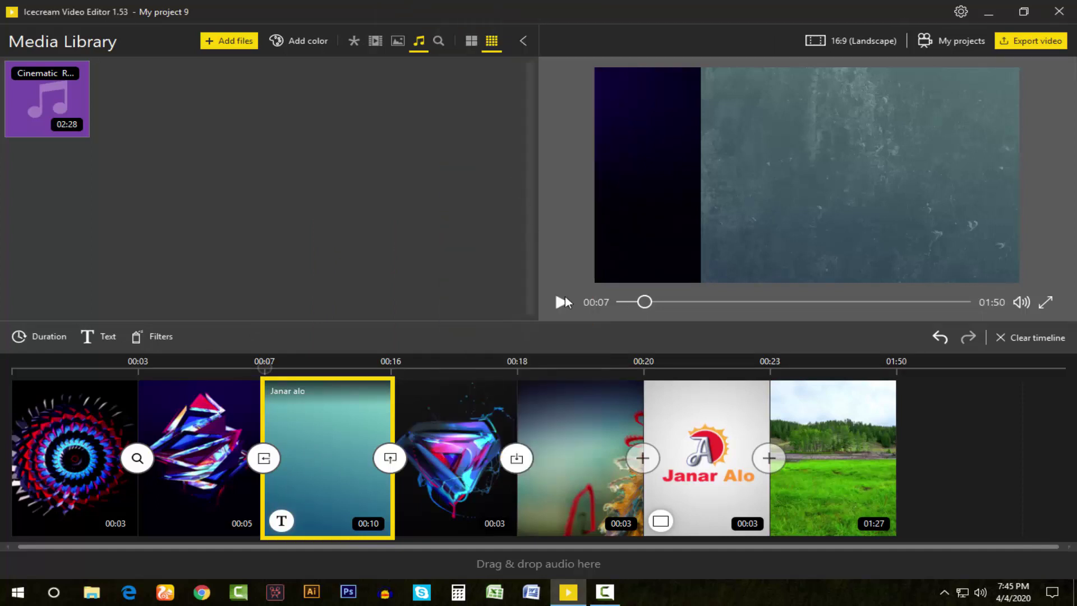
pyautogui.click(461, 452)
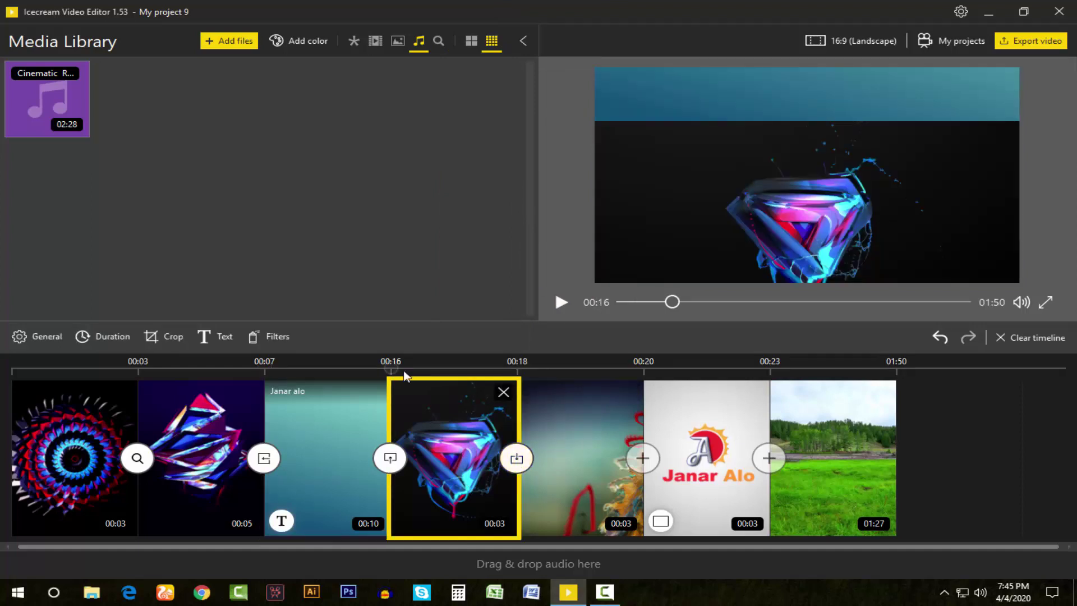
pyautogui.click(110, 338)
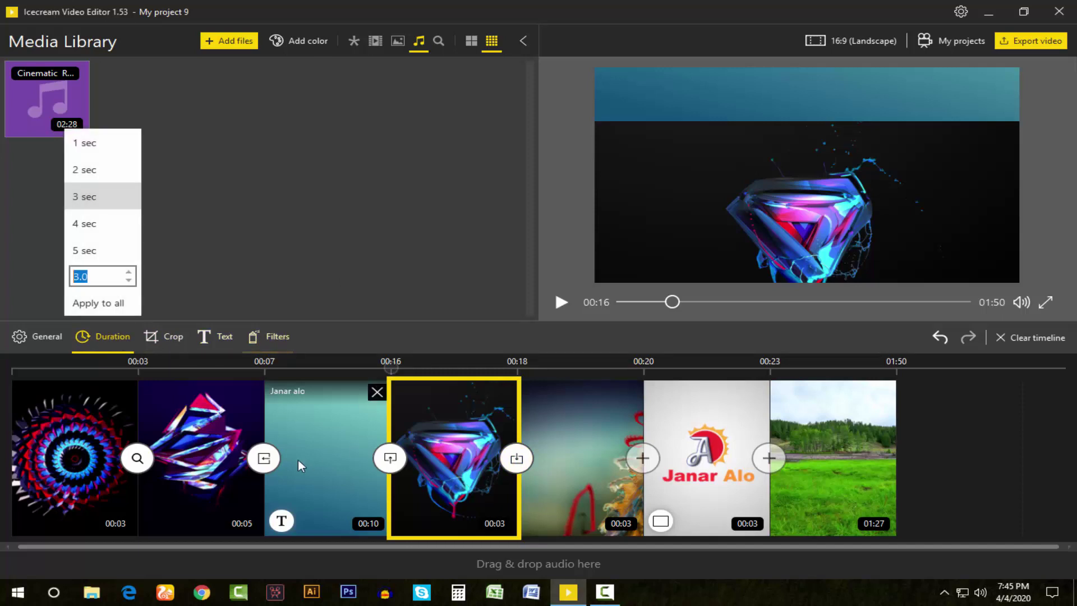
pyautogui.click(196, 430)
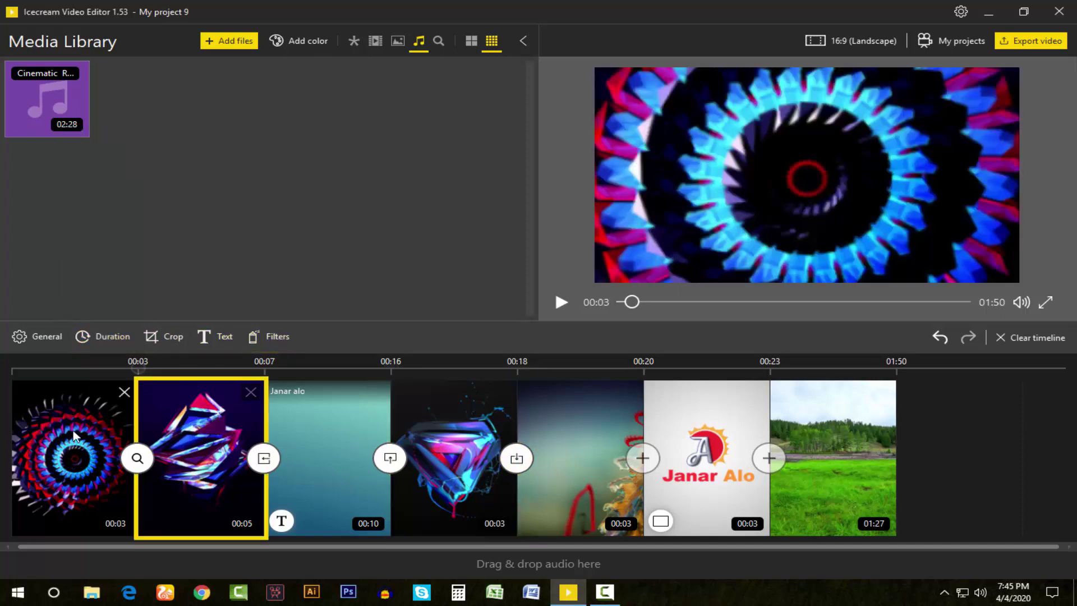
# Apply the Vintage filter to the first image clip
pyautogui.click(76, 435)
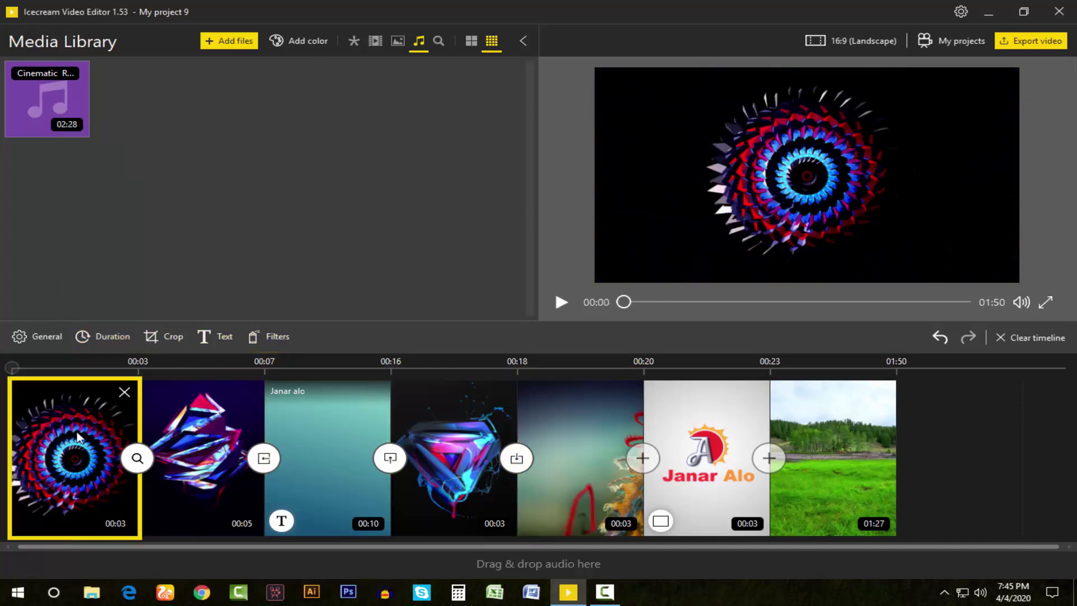
pyautogui.click(278, 337)
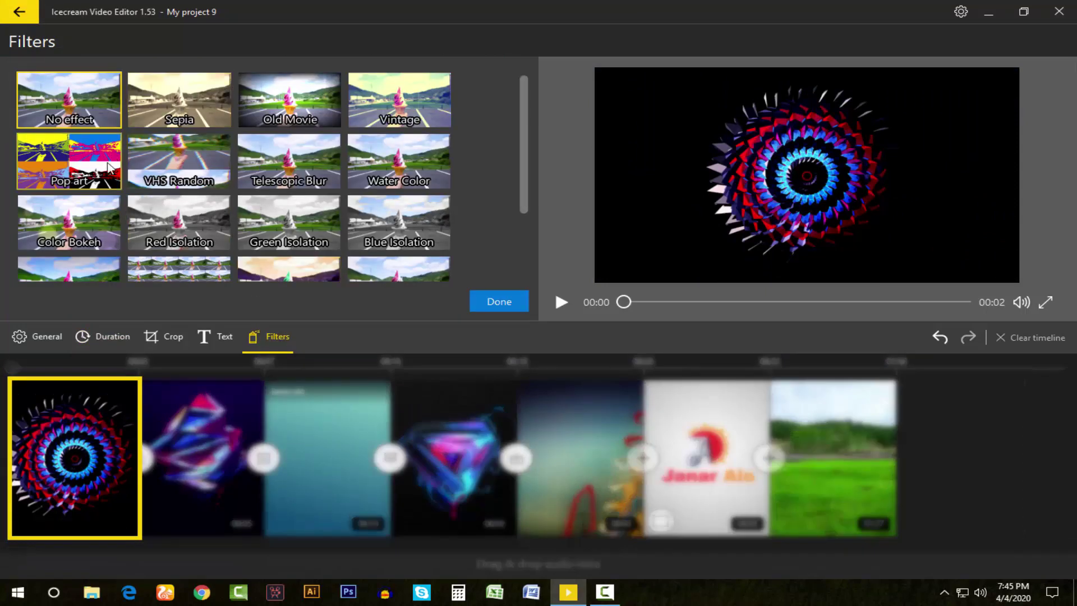
pyautogui.click(375, 115)
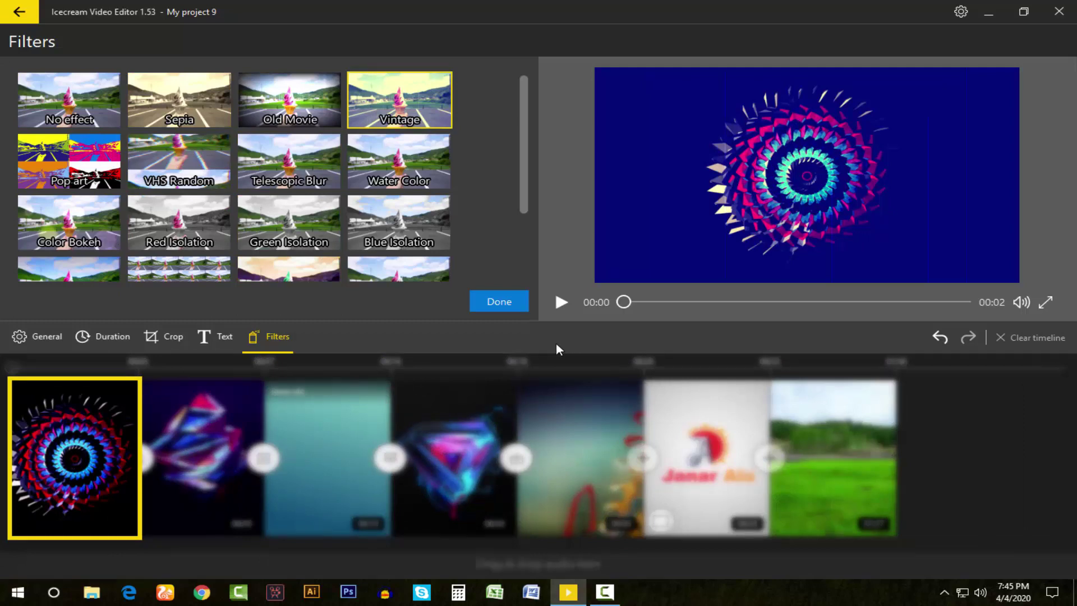
pyautogui.click(501, 303)
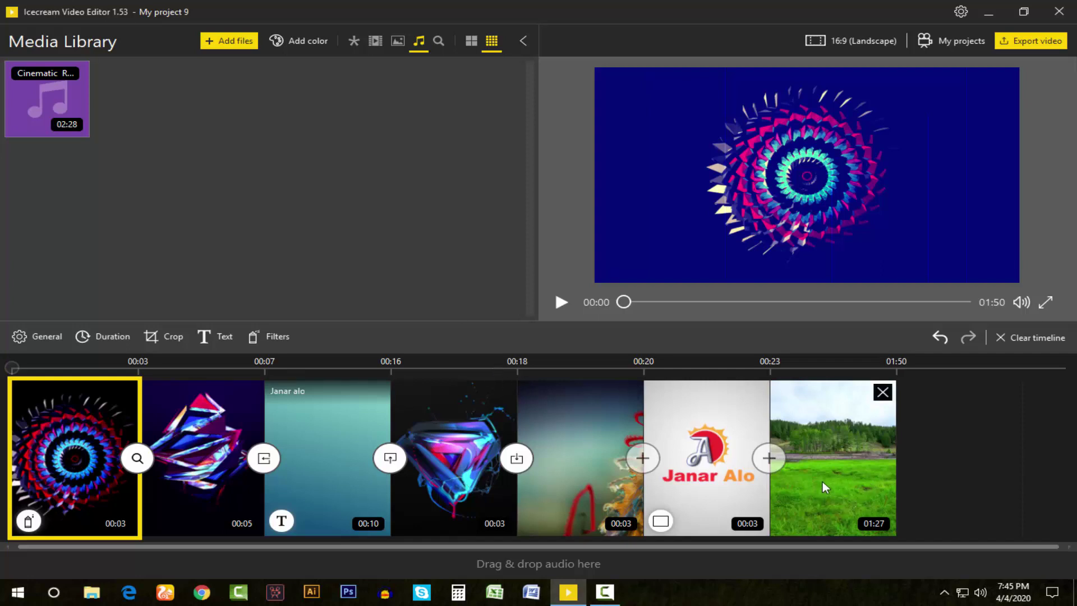
# Trim the beginning of the landscape video clip so that it starts at about 00:11
pyautogui.click(848, 476)
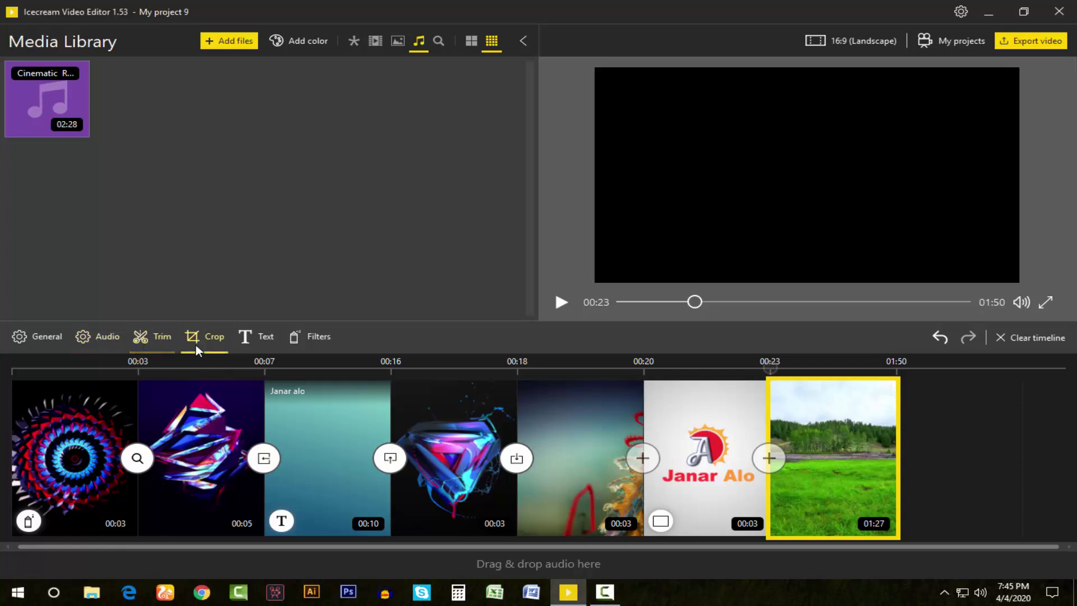
pyautogui.click(159, 340)
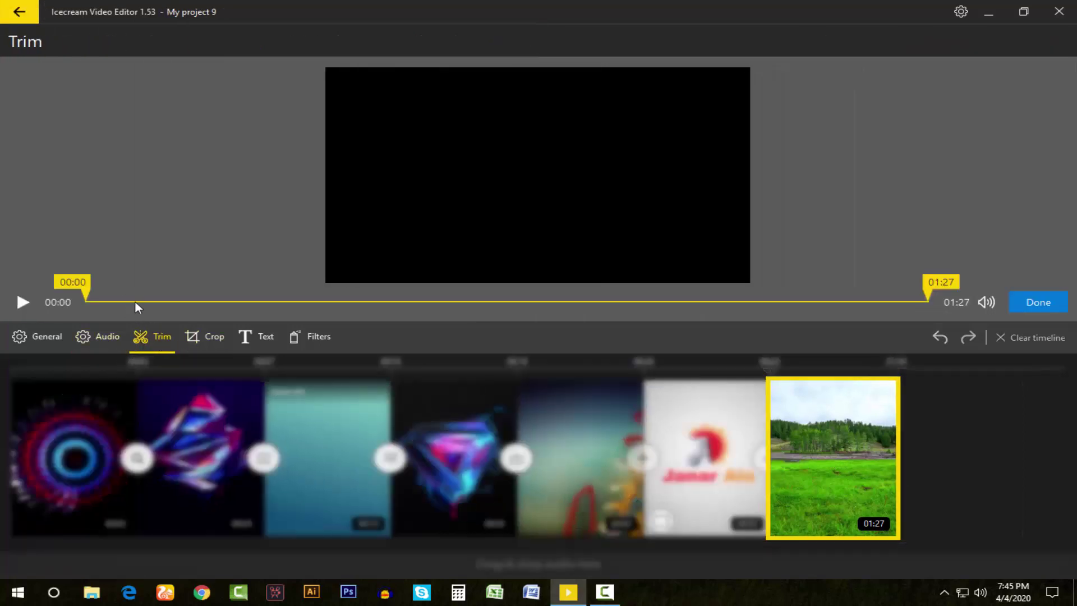
pyautogui.moveTo(86, 287)
pyautogui.mouseDown()
pyautogui.moveTo(174, 280)
pyautogui.moveTo(156, 286)
pyautogui.mouseUp()
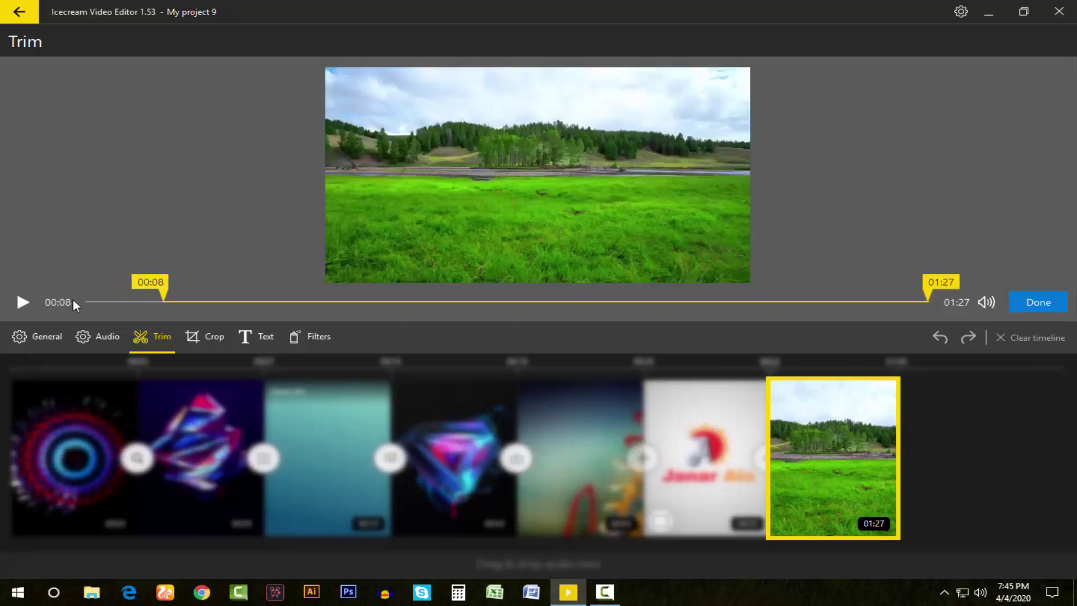
pyautogui.moveTo(142, 284)
pyautogui.mouseDown()
pyautogui.moveTo(215, 287)
pyautogui.moveTo(176, 285)
pyautogui.mouseUp()
pyautogui.click(1038, 302)
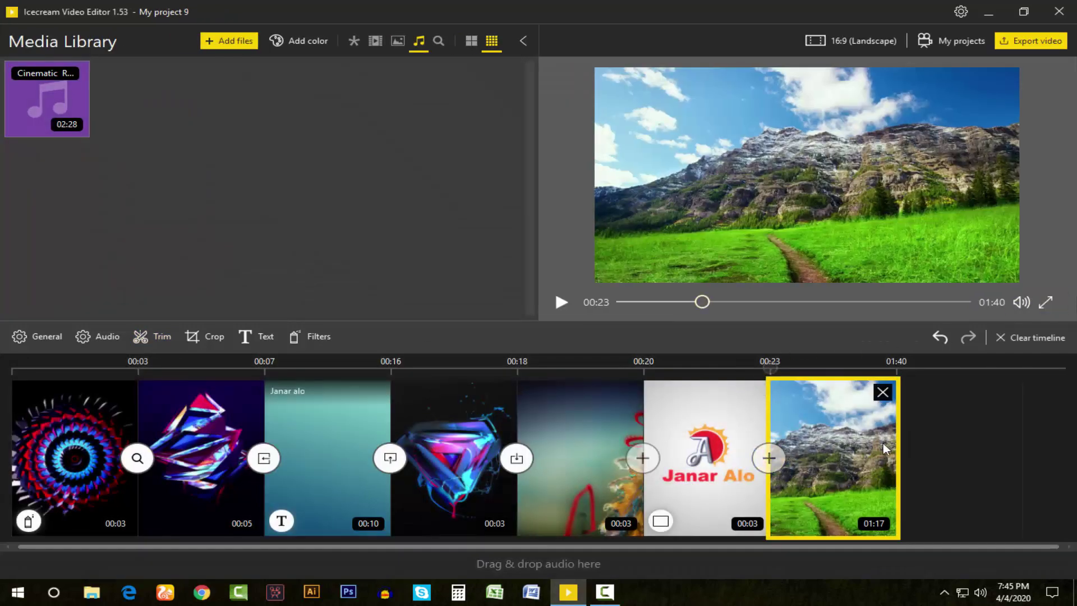
# Add a Zoom Out transition before the logo clip and a Checkerboard transition before the landscape video
pyautogui.click(723, 366)
pyautogui.click(100, 364)
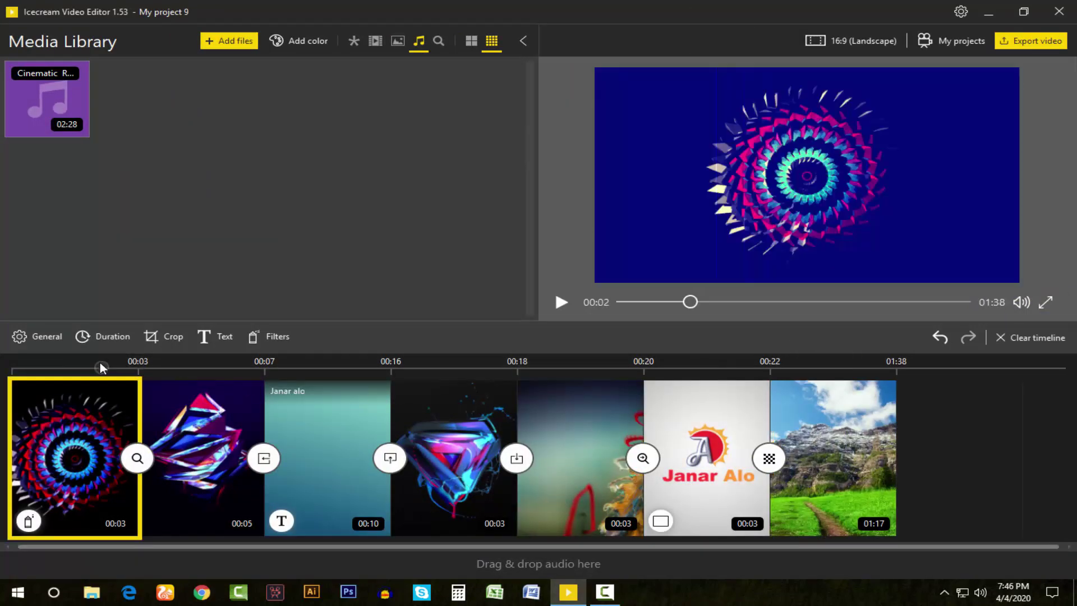
pyautogui.click(248, 364)
# Trim the end of the landscape video clip so that it lasts 10 seconds
pyautogui.click(785, 302)
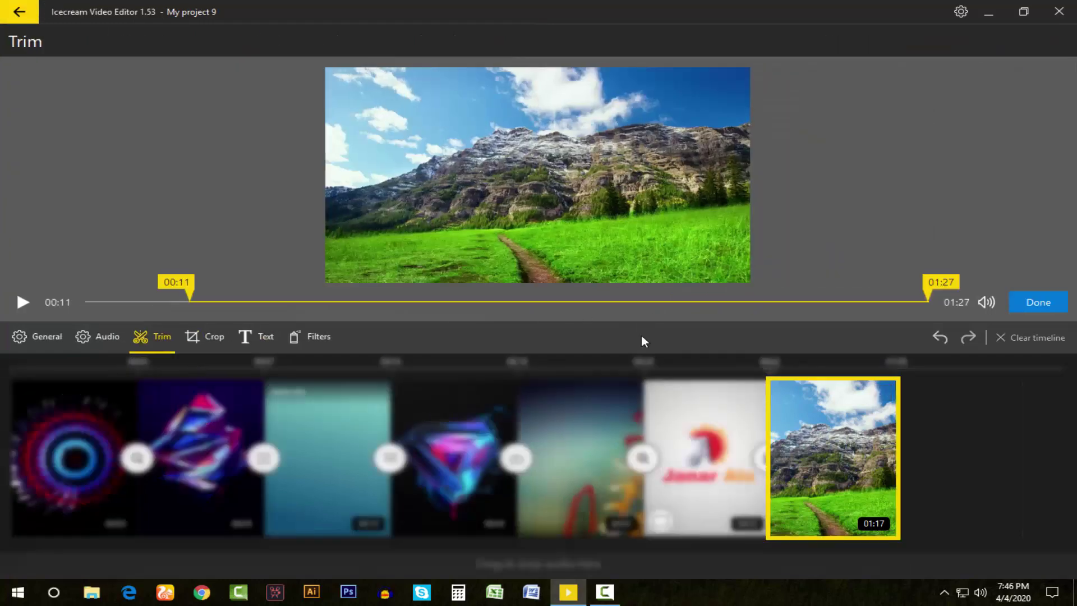
pyautogui.moveTo(940, 302); pyautogui.dragTo(320, 302)
pyautogui.click(1039, 301)
# Move the playhead back through the timeline to the start of the first clip
pyautogui.click(645, 368)
pyautogui.click(272, 368)
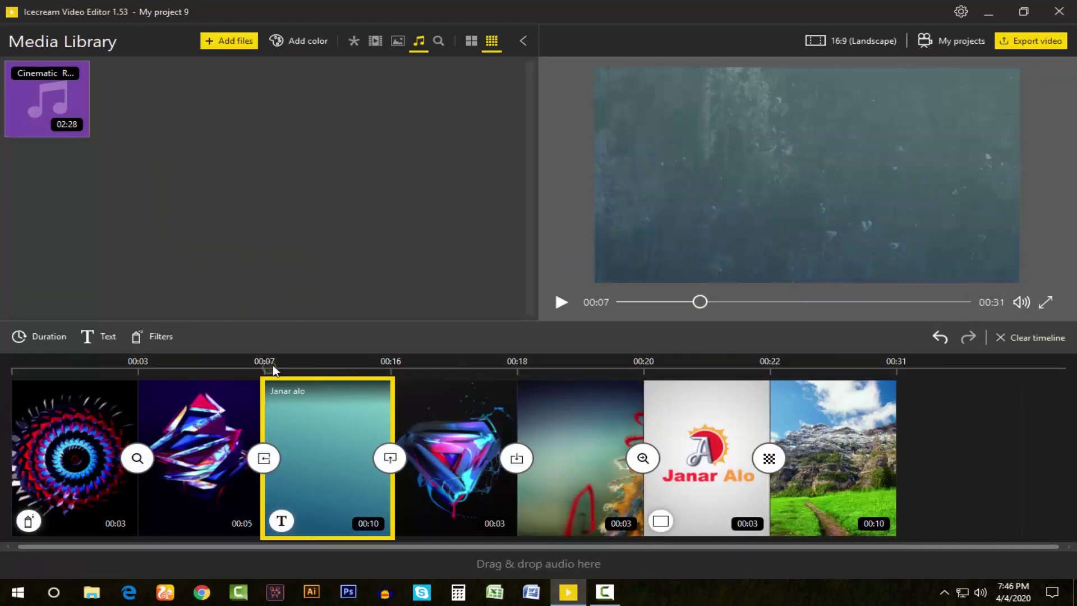
pyautogui.click(12, 368)
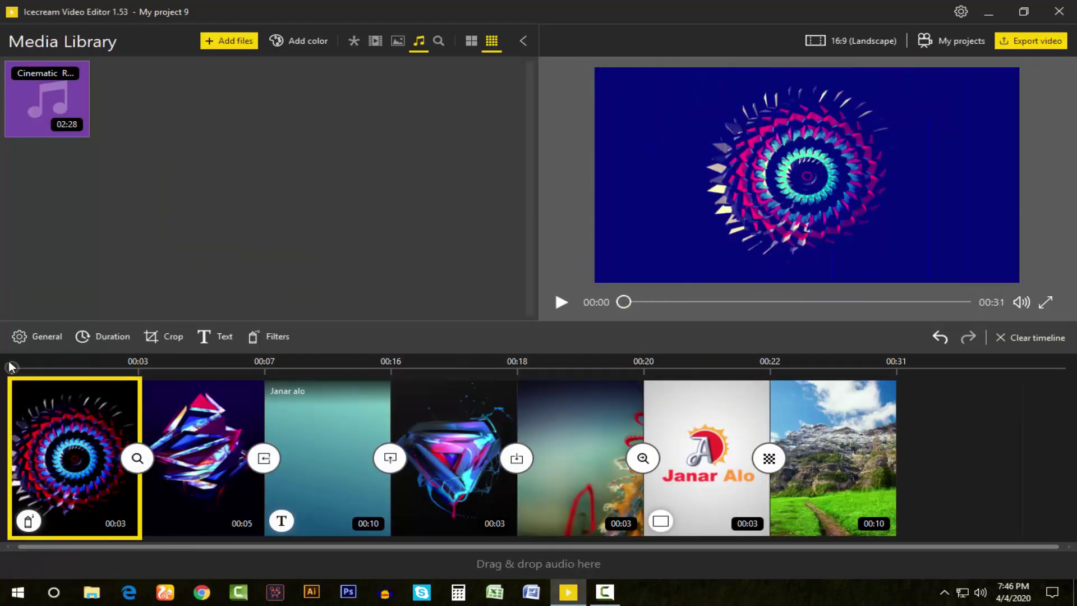
# Undo and redo the last trim of the landscape video clip, and return the playhead to the first clip
pyautogui.click(940, 337)
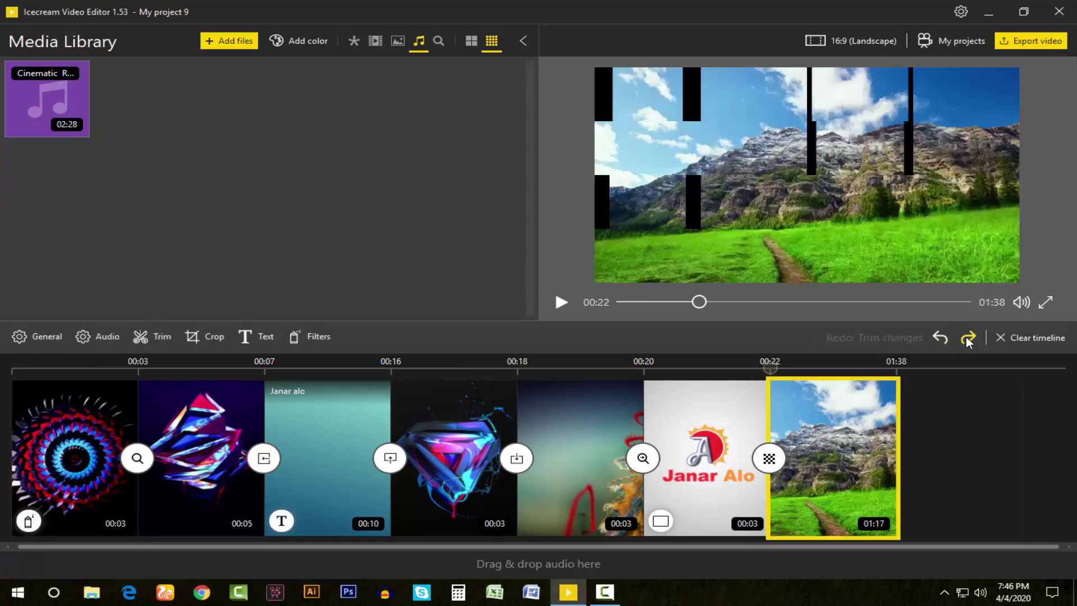
pyautogui.click(968, 337)
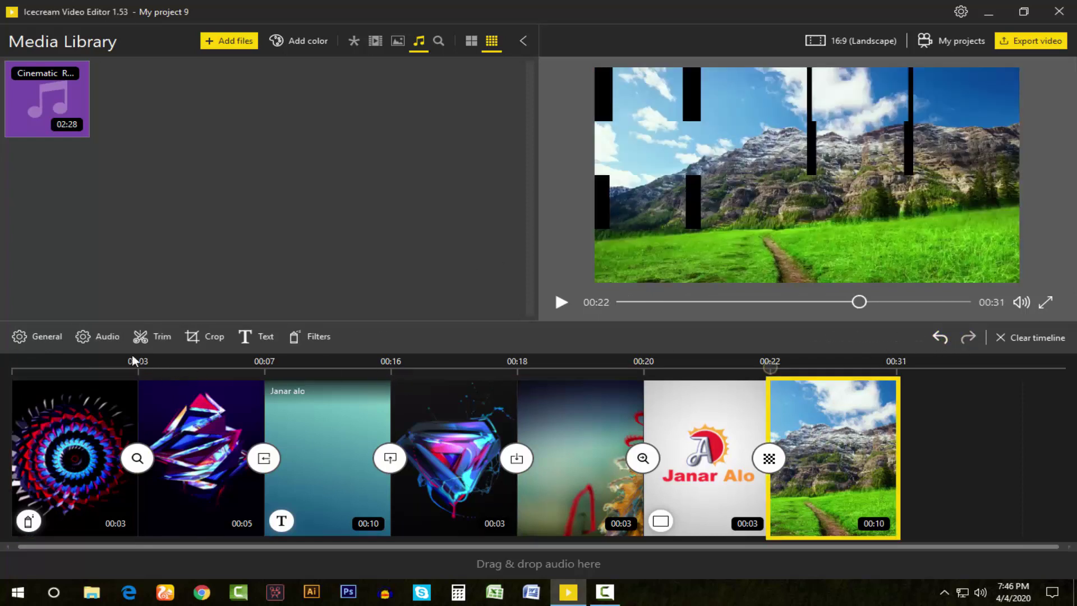
pyautogui.click(51, 368)
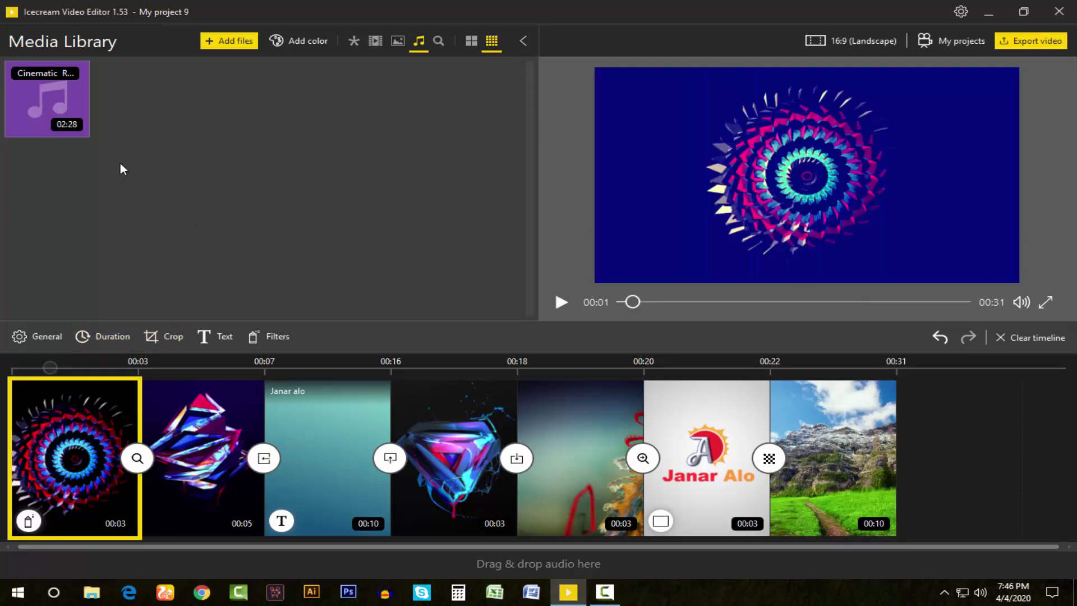
# Add the Cinematic Romantic music file from the media library to the project's audio track
pyautogui.click(42, 88)
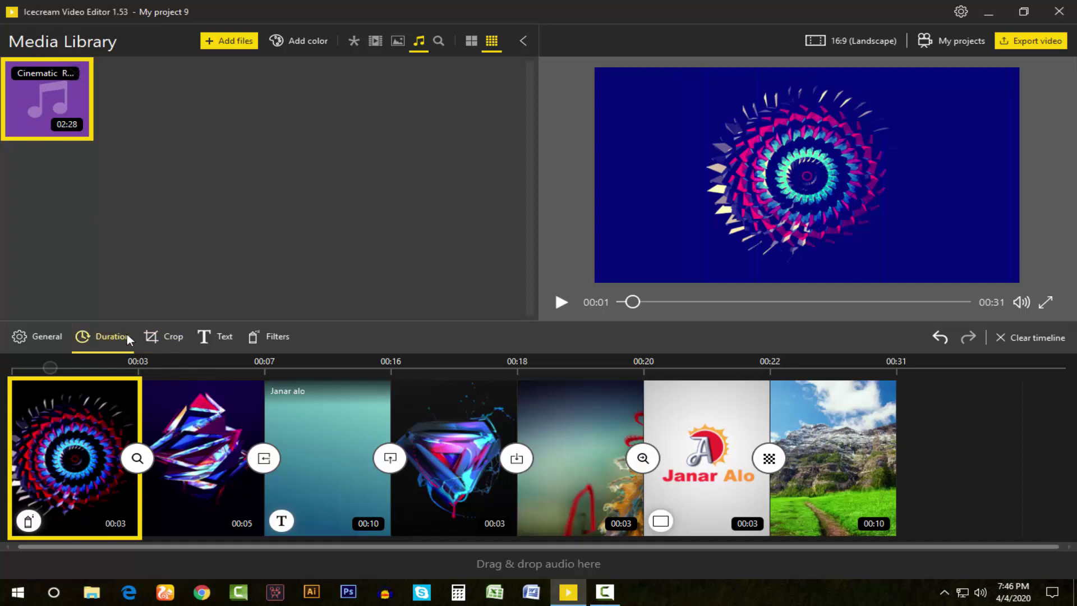
pyautogui.rightClick(23, 89)
pyautogui.click(27, 92)
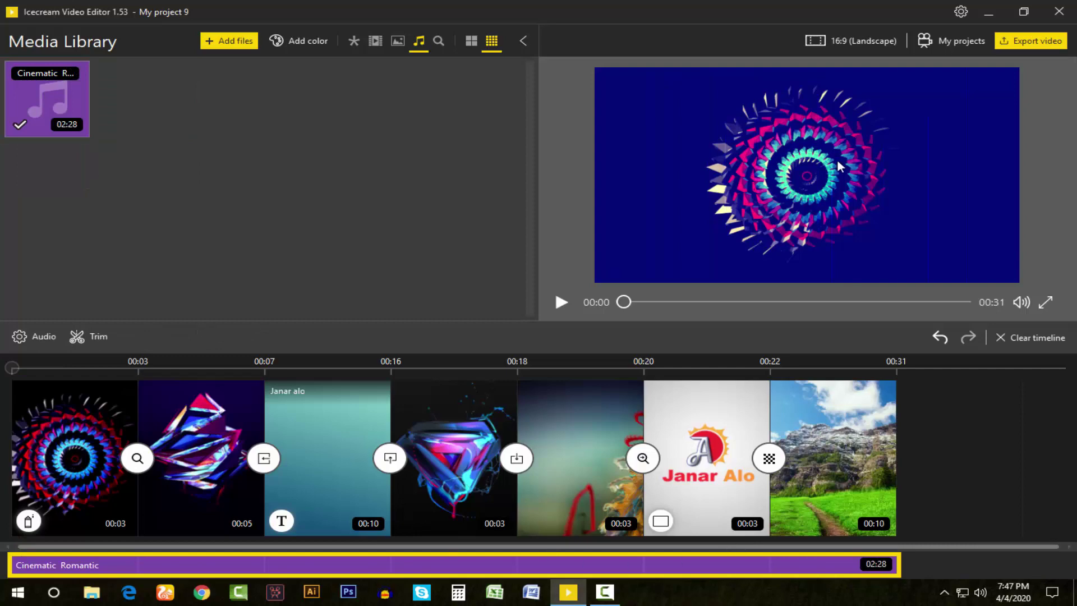
# Open the video export settings and set the output filename to abc
pyautogui.click(1038, 42)
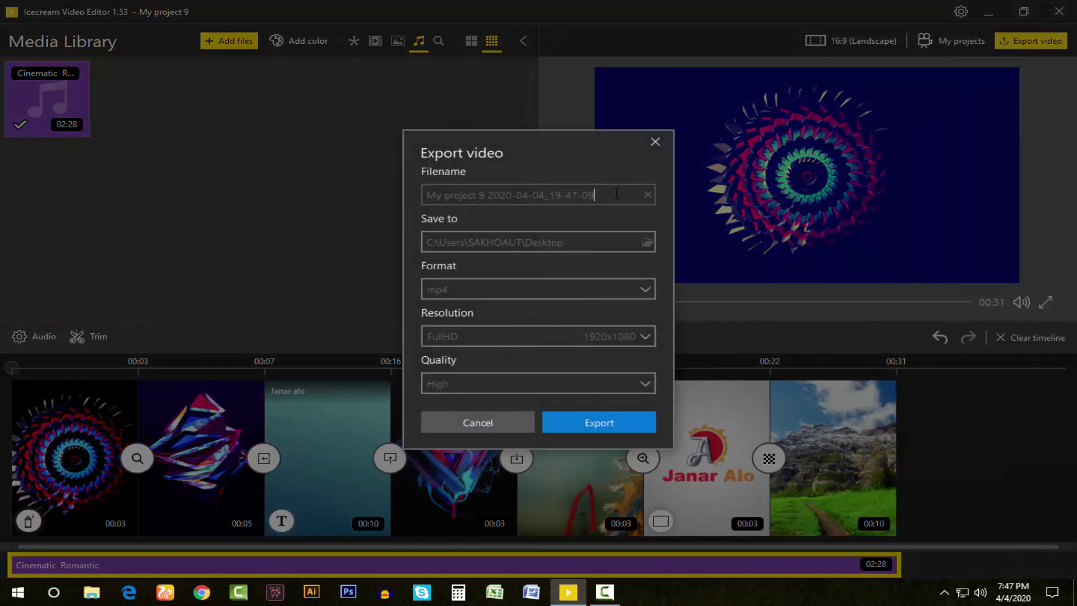
pyautogui.moveTo(614, 195); pyautogui.dragTo(334, 200)
pyautogui.write('abc')
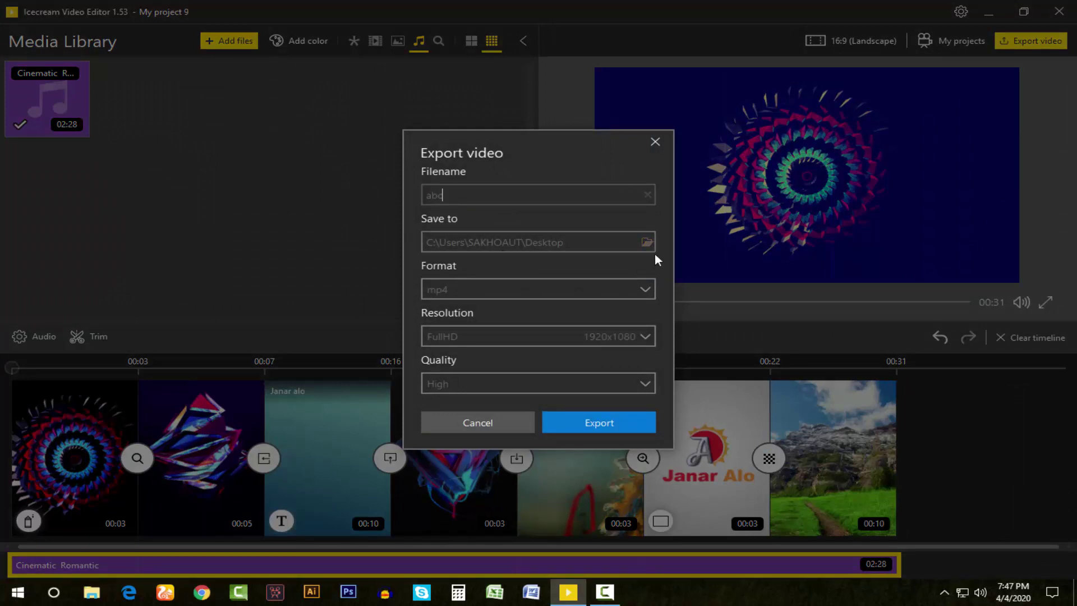
# Review the format, resolution and quality choices, keep mp4, FullHD 1920x1080 and High, and export the video
pyautogui.click(481, 287)
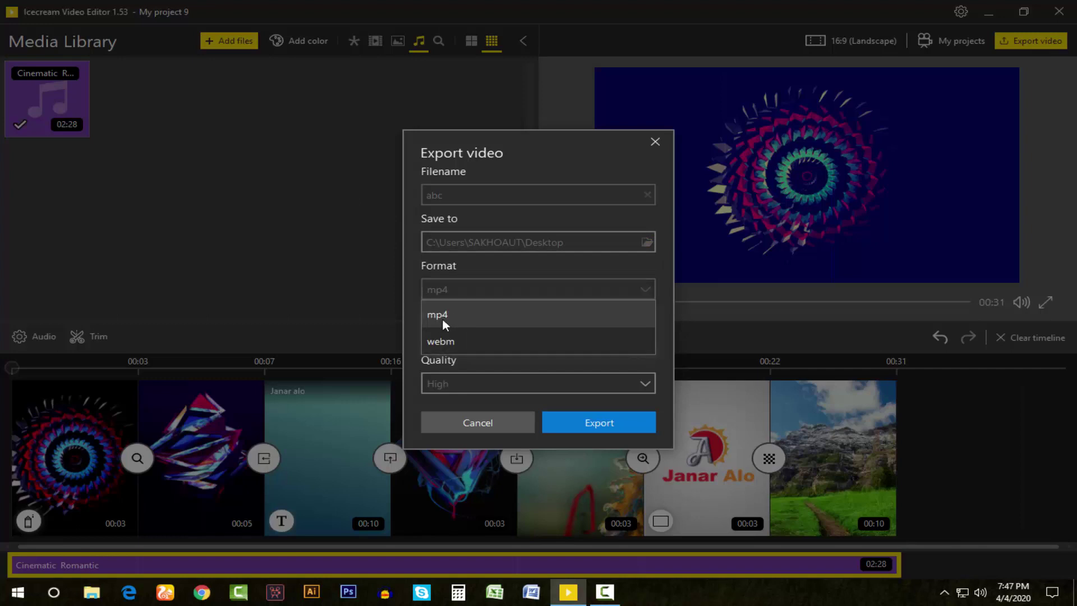
pyautogui.click(418, 288)
pyautogui.click(604, 338)
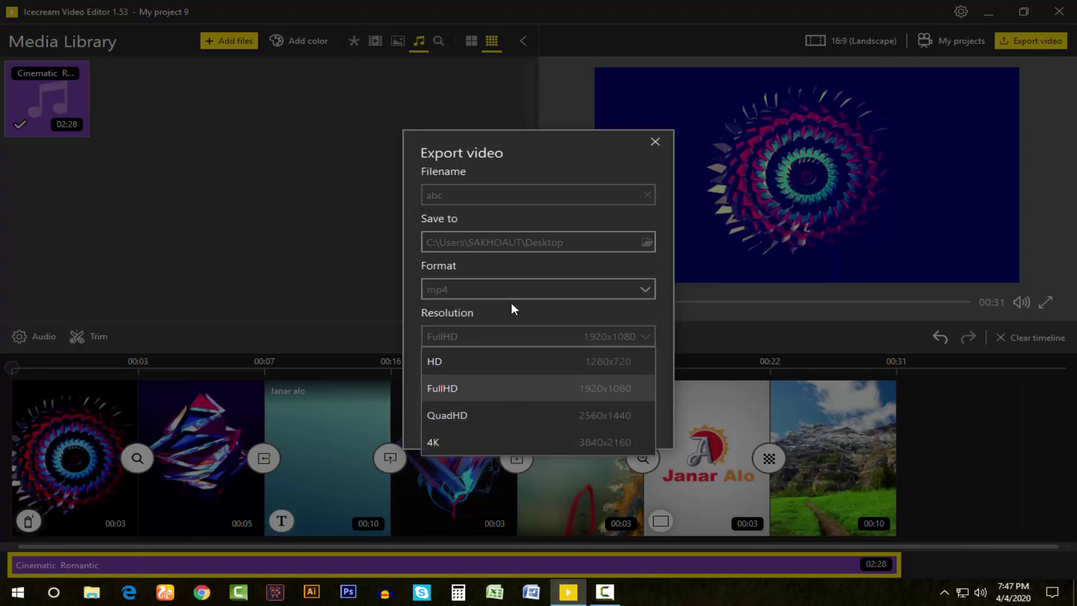
pyautogui.click(594, 341)
pyautogui.click(453, 381)
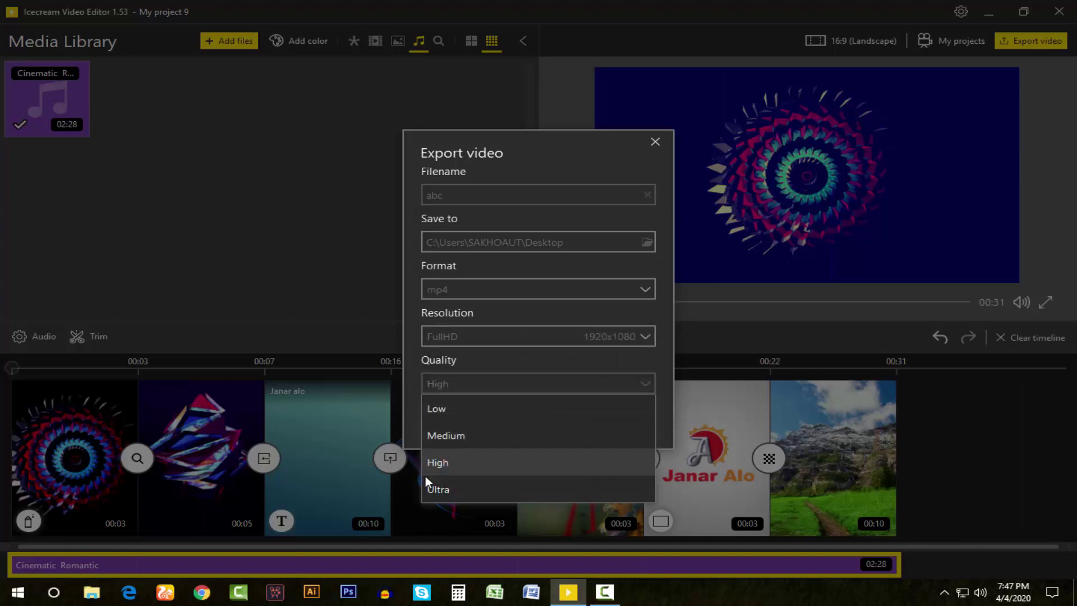
pyautogui.click(457, 366)
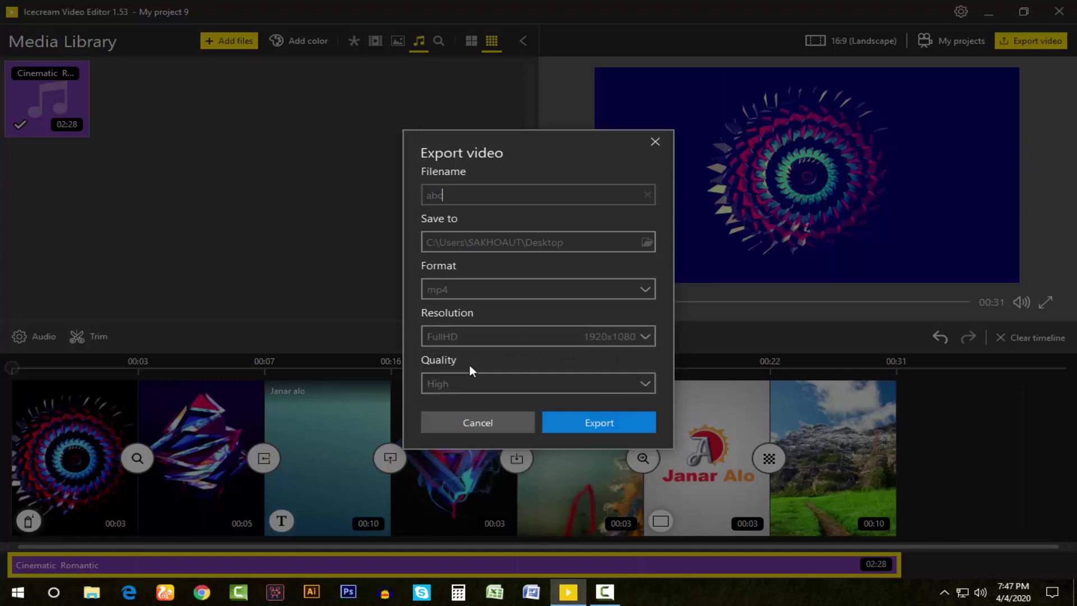
pyautogui.click(612, 425)
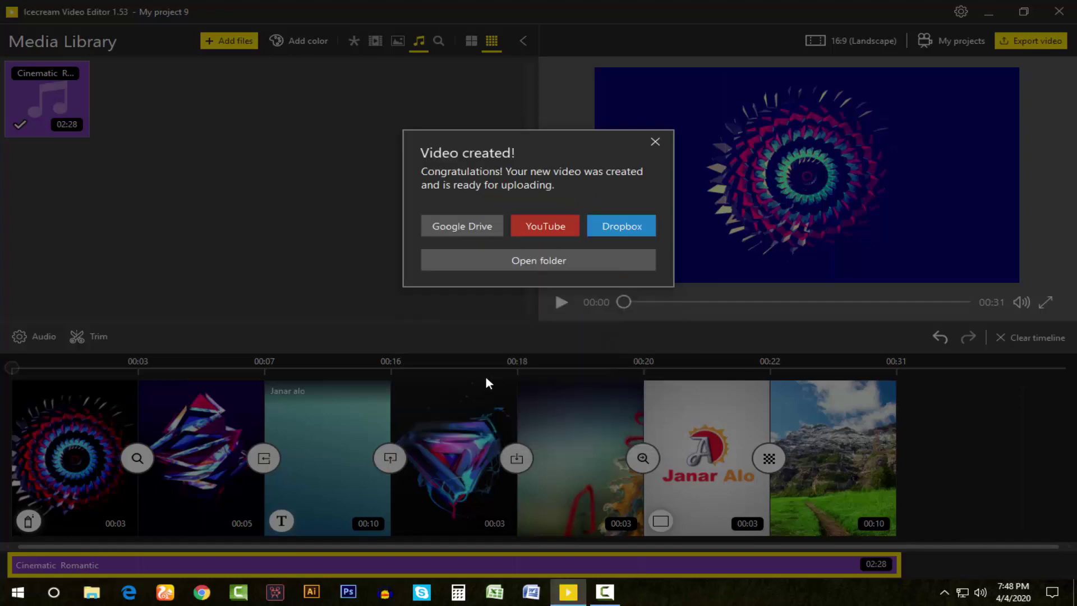
# Open the folder containing the exported video and play abc.mp4 in full screen to check it
pyautogui.click(539, 261)
pyautogui.press('Return')
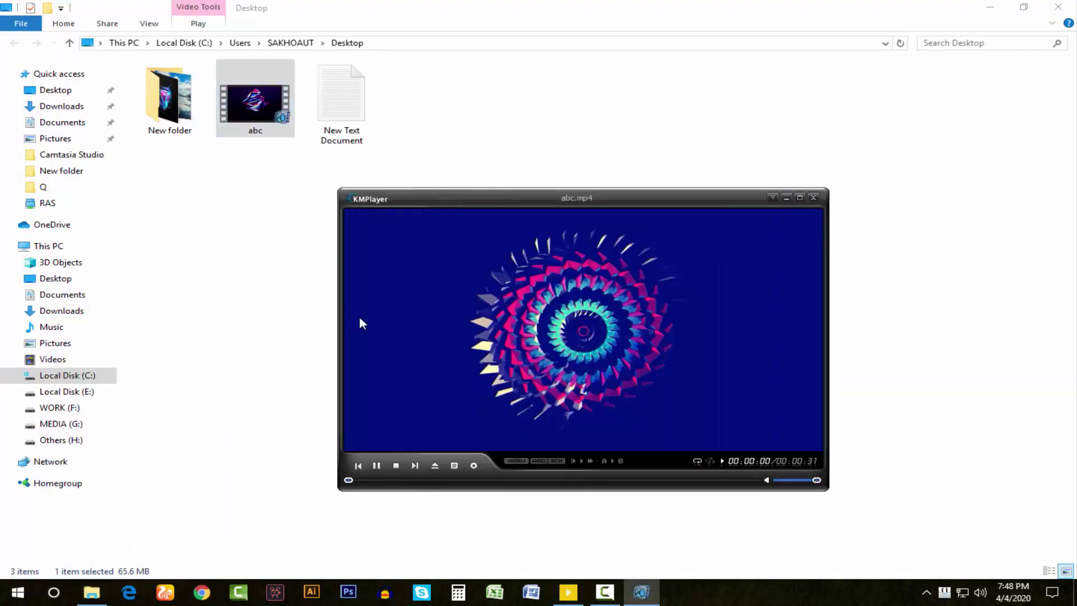
pyautogui.doubleClick(362, 324)
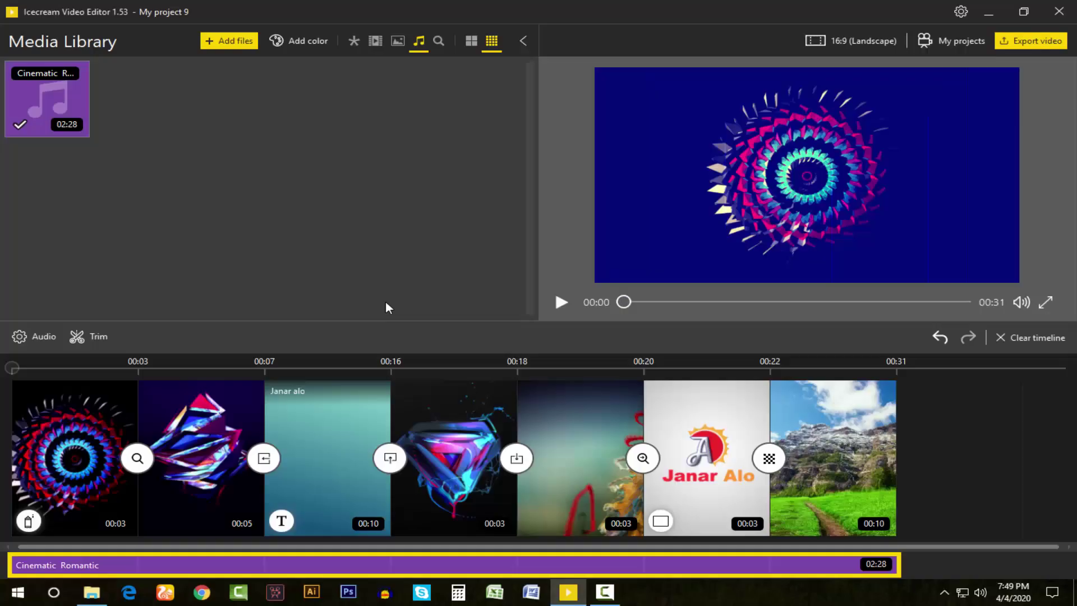